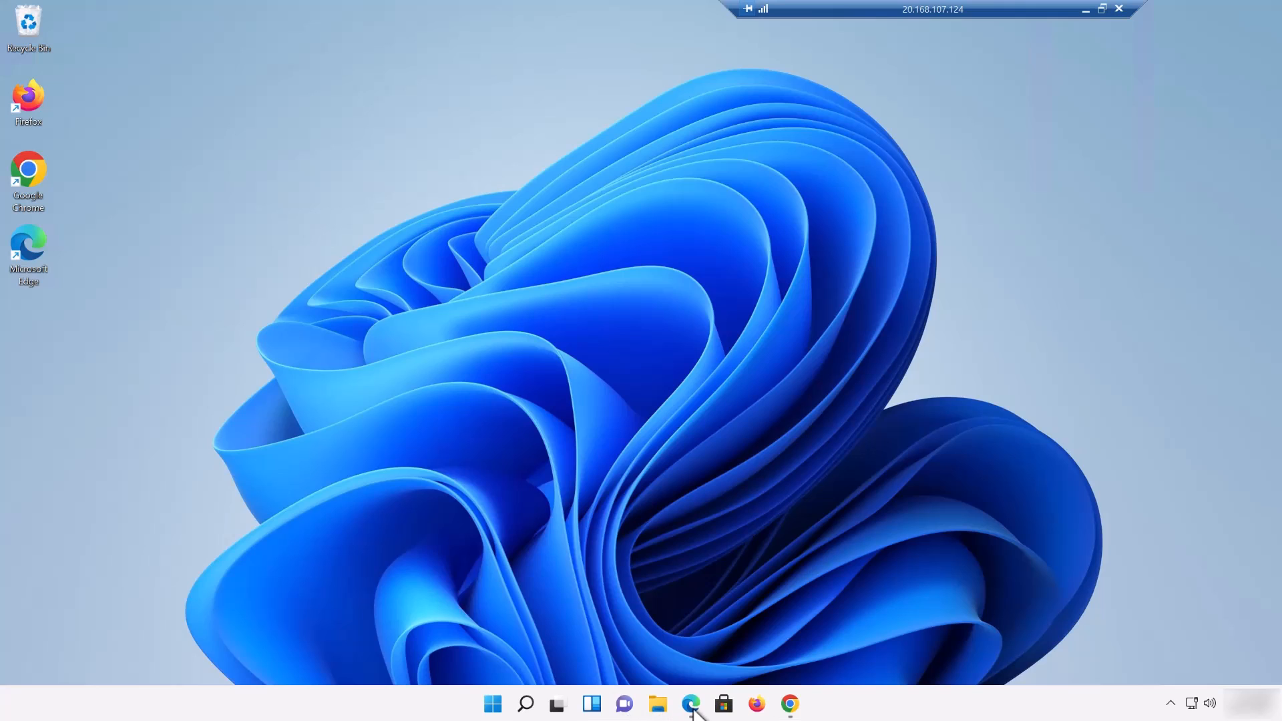
# Step: Open the Ape Software website in Microsoft Edge, request the Calibration Control free download and go to the account sign-up form
pyautogui.click(789, 621)
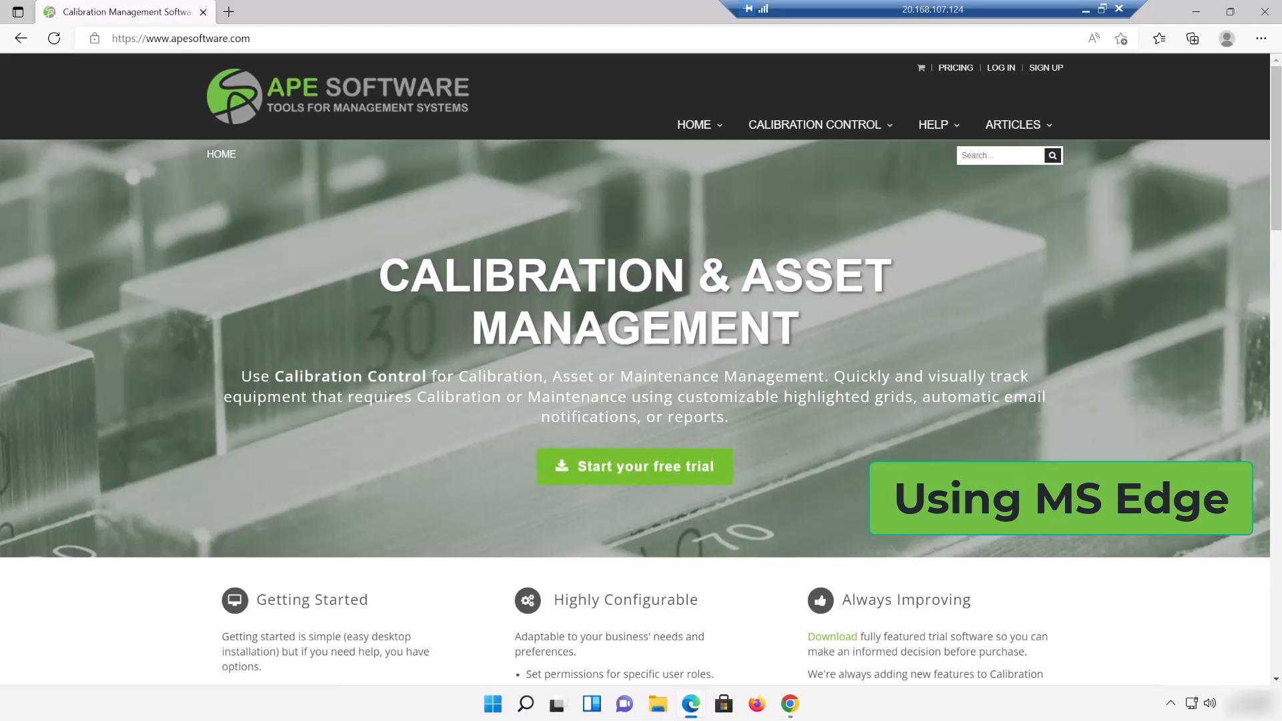
pyautogui.moveTo(883, 134)
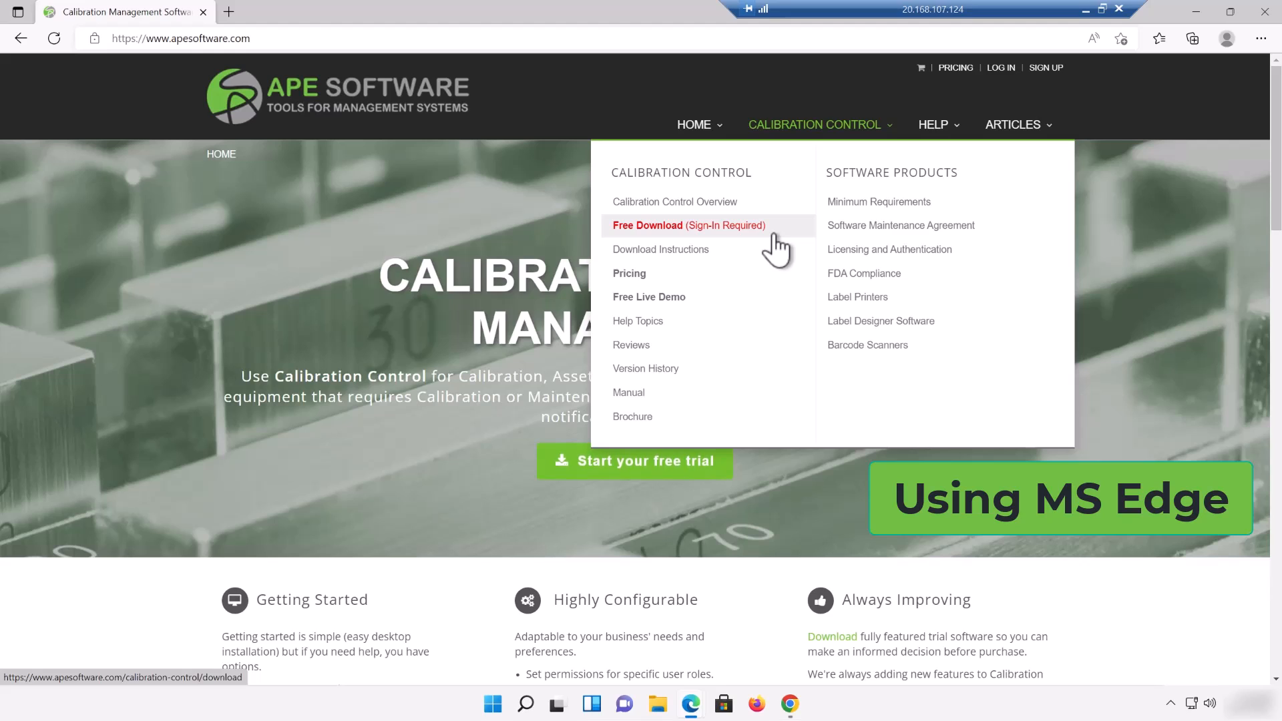
pyautogui.click(734, 227)
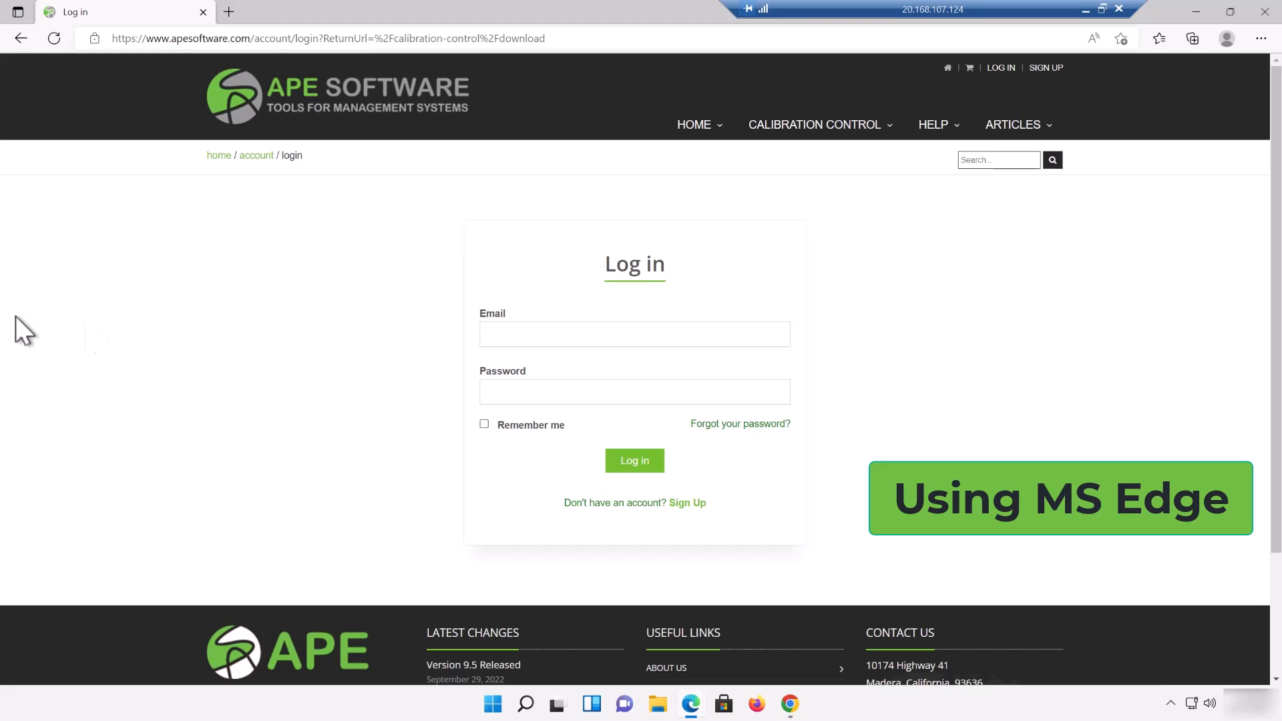
pyautogui.click(691, 502)
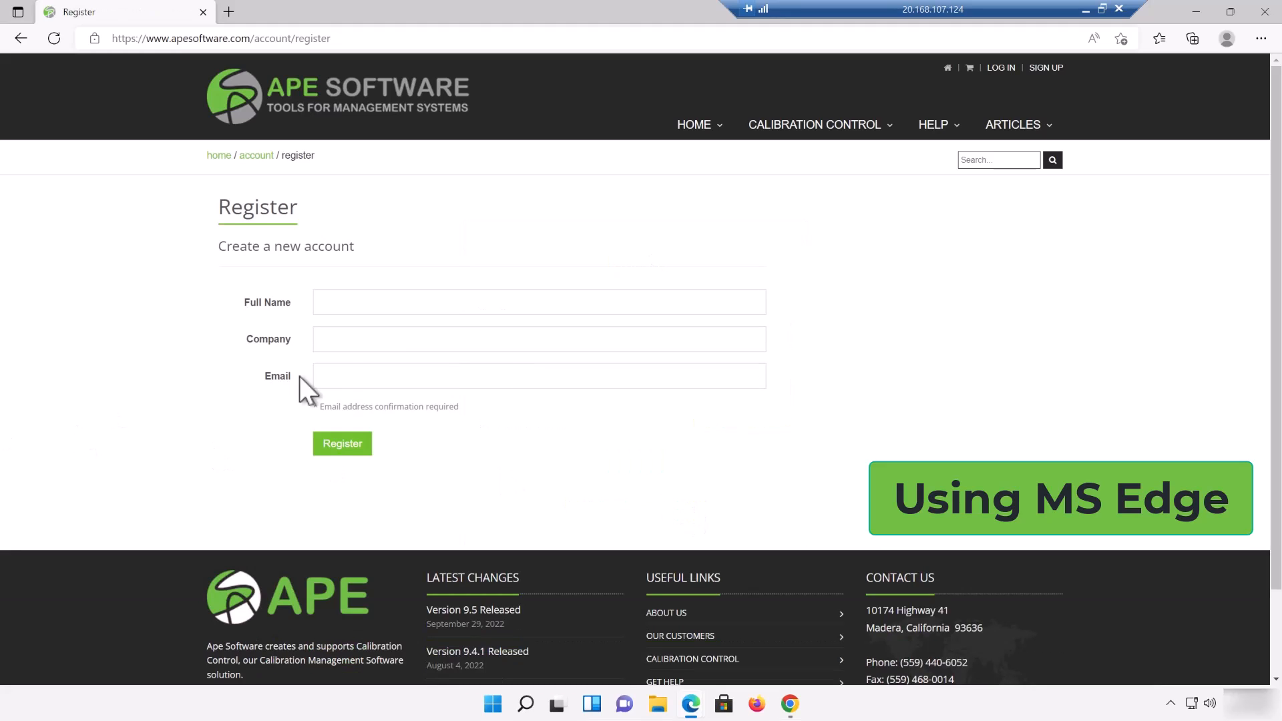
# Step: Register an account with the full name, company Dough Boy Manufacturing and e-mail, and confirm the address from the Ape Software e-mail in Gmail
pyautogui.click(349, 303)
pyautogui.click(352, 361)
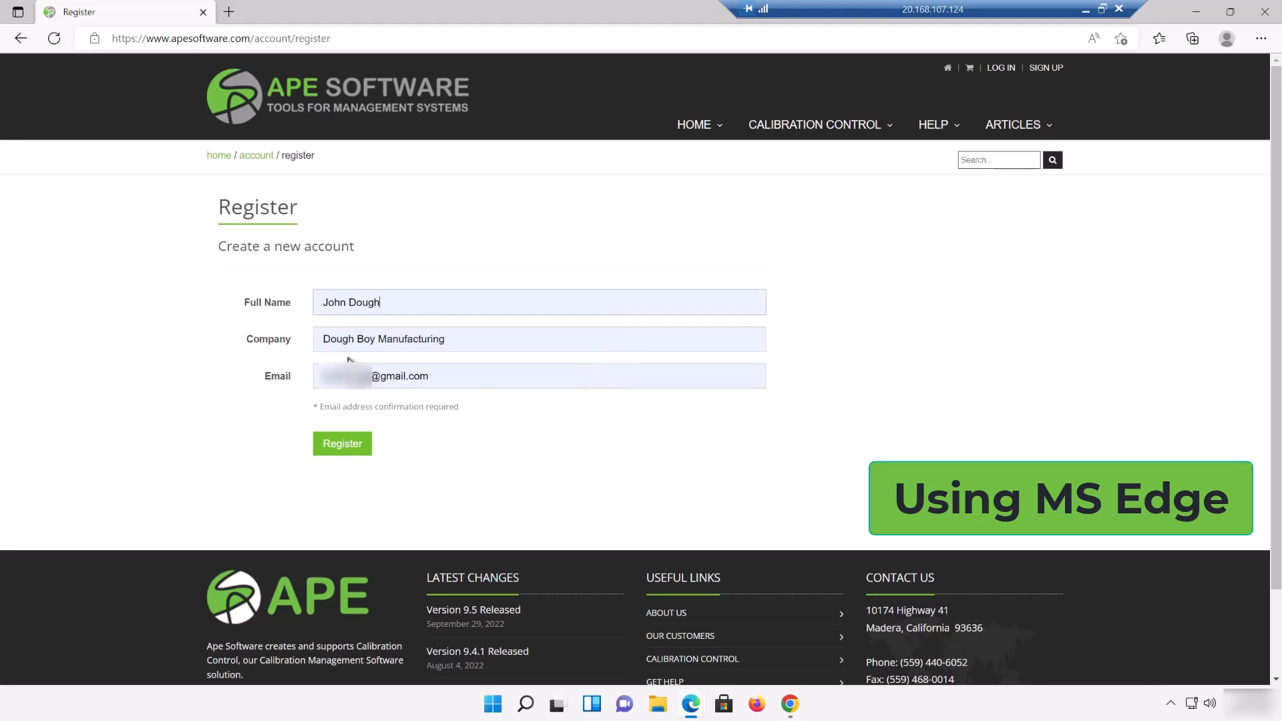
pyautogui.click(334, 446)
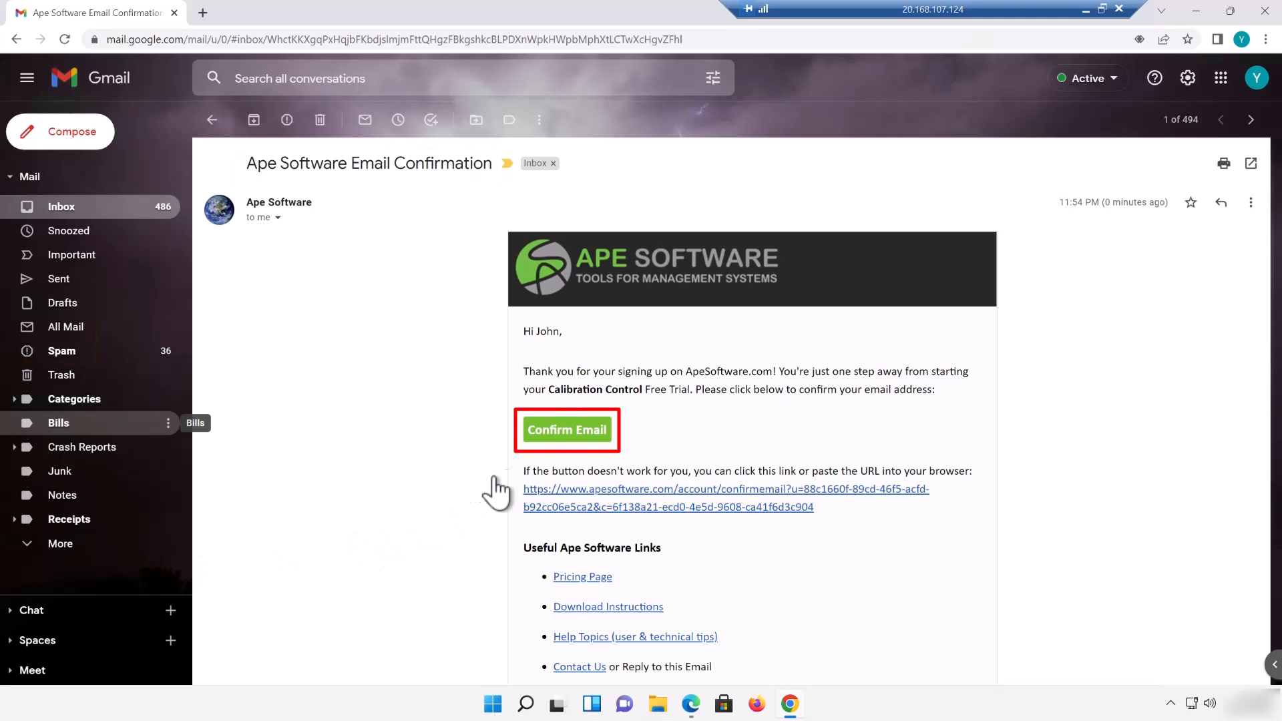
pyautogui.click(561, 433)
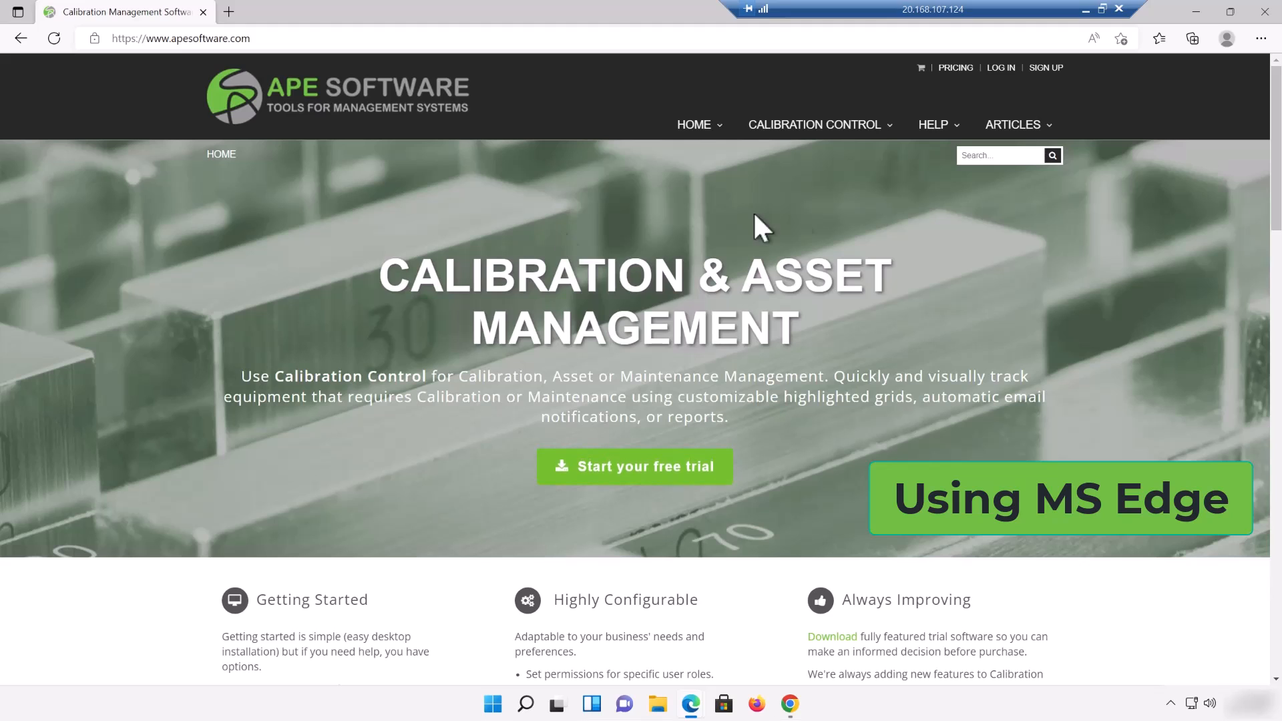
# Step: Switch back to Microsoft Edge and log in to the Ape Software website with the account e-mail and password
pyautogui.click(1002, 69)
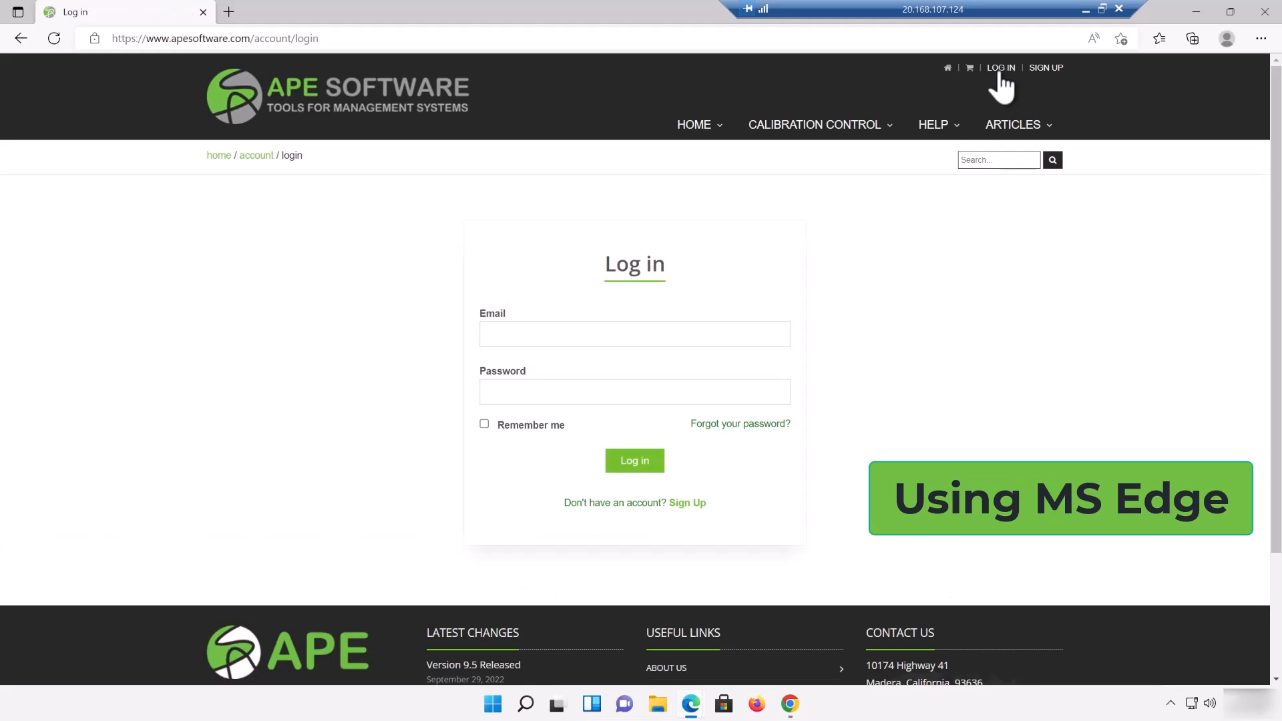
pyautogui.click(606, 338)
pyautogui.click(574, 382)
pyautogui.click(571, 385)
pyautogui.write('••••••')
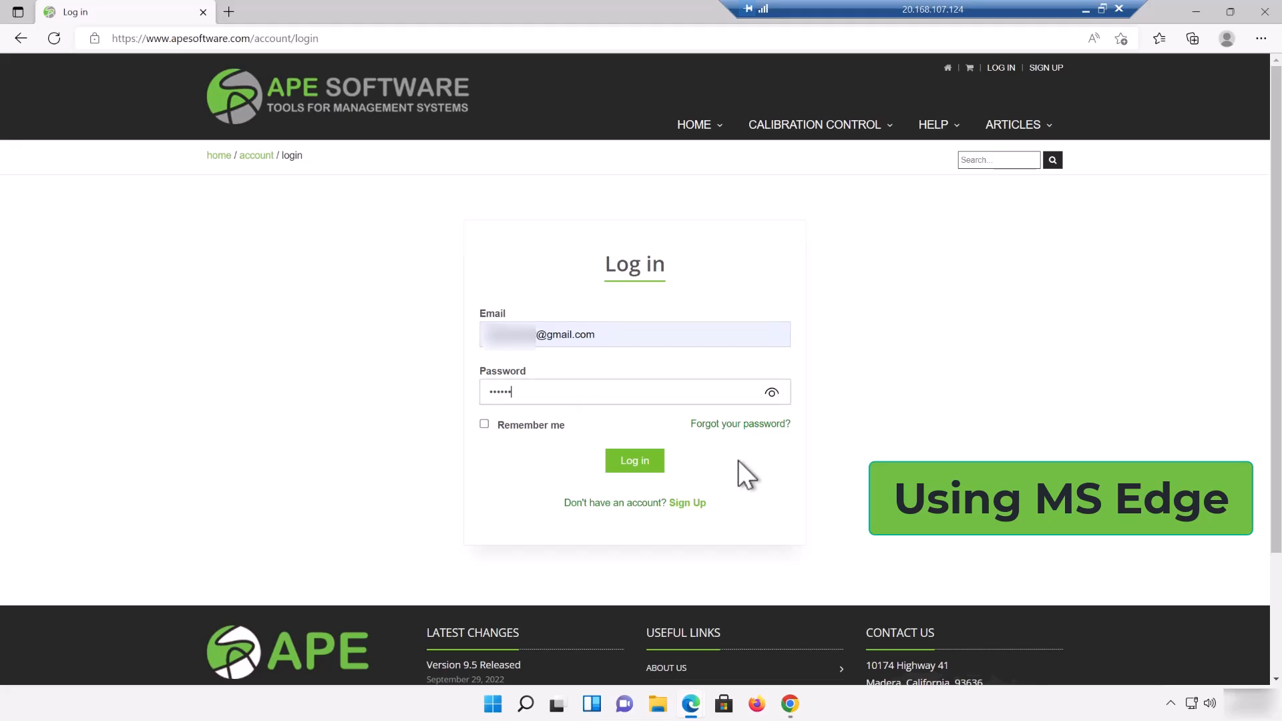
pyautogui.click(624, 468)
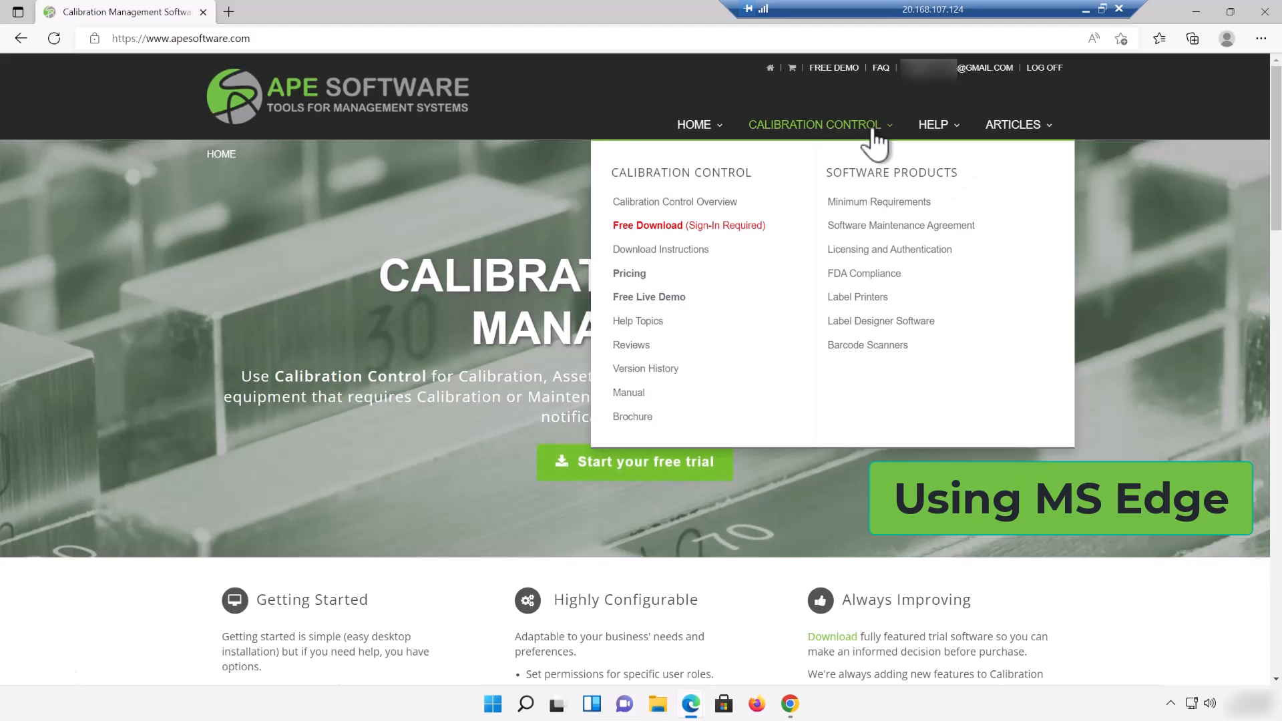
# Step: Download the Calibration Control installer from the free download page and show the browser's downloads list
pyautogui.click(868, 129)
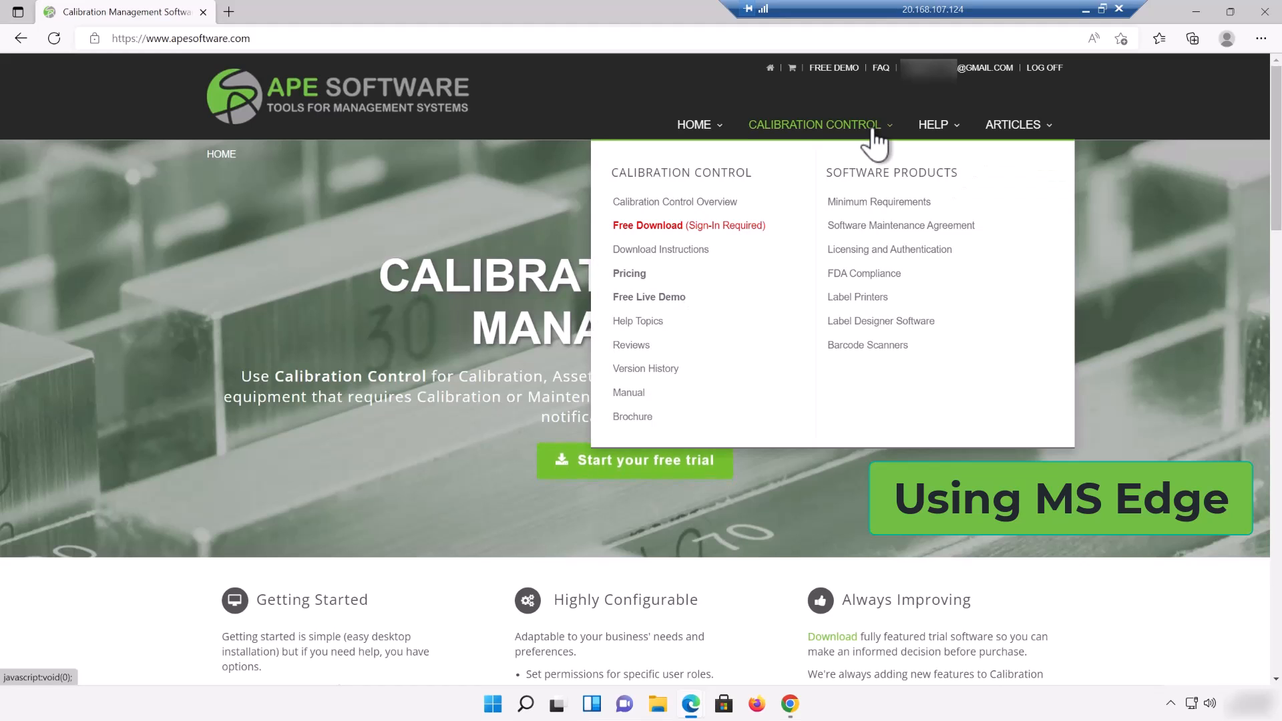
pyautogui.click(762, 231)
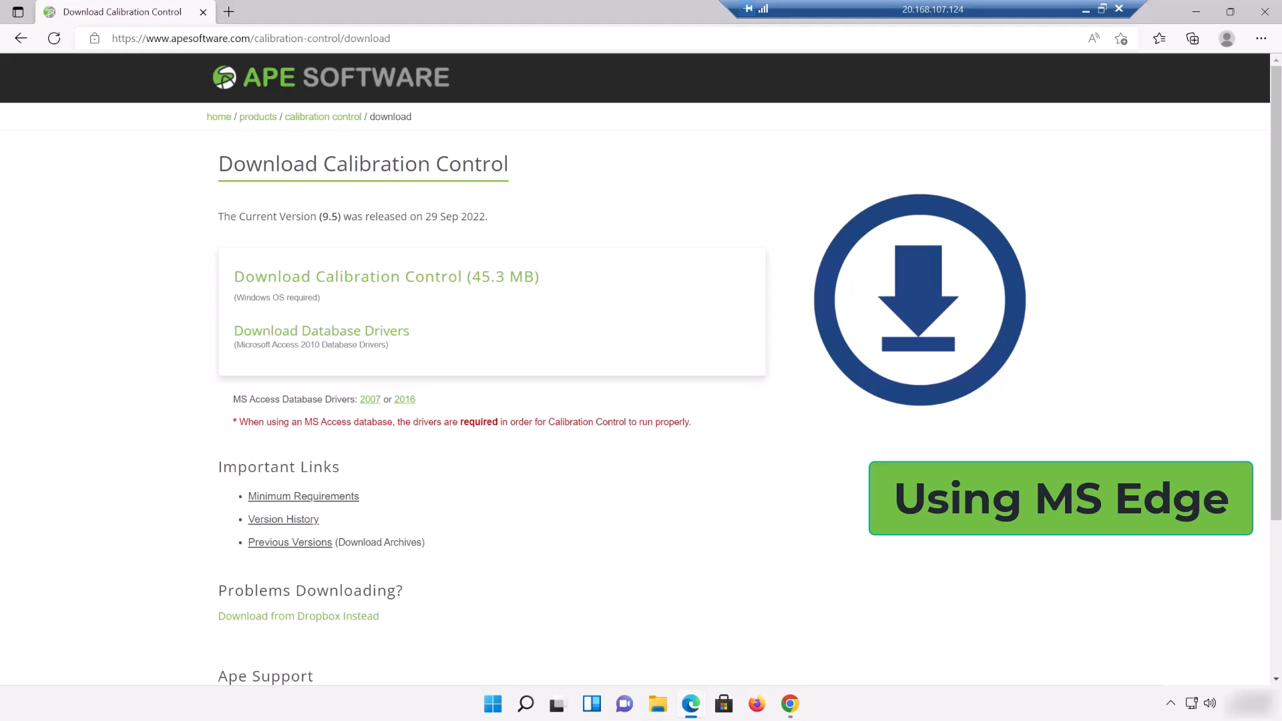
pyautogui.click(284, 292)
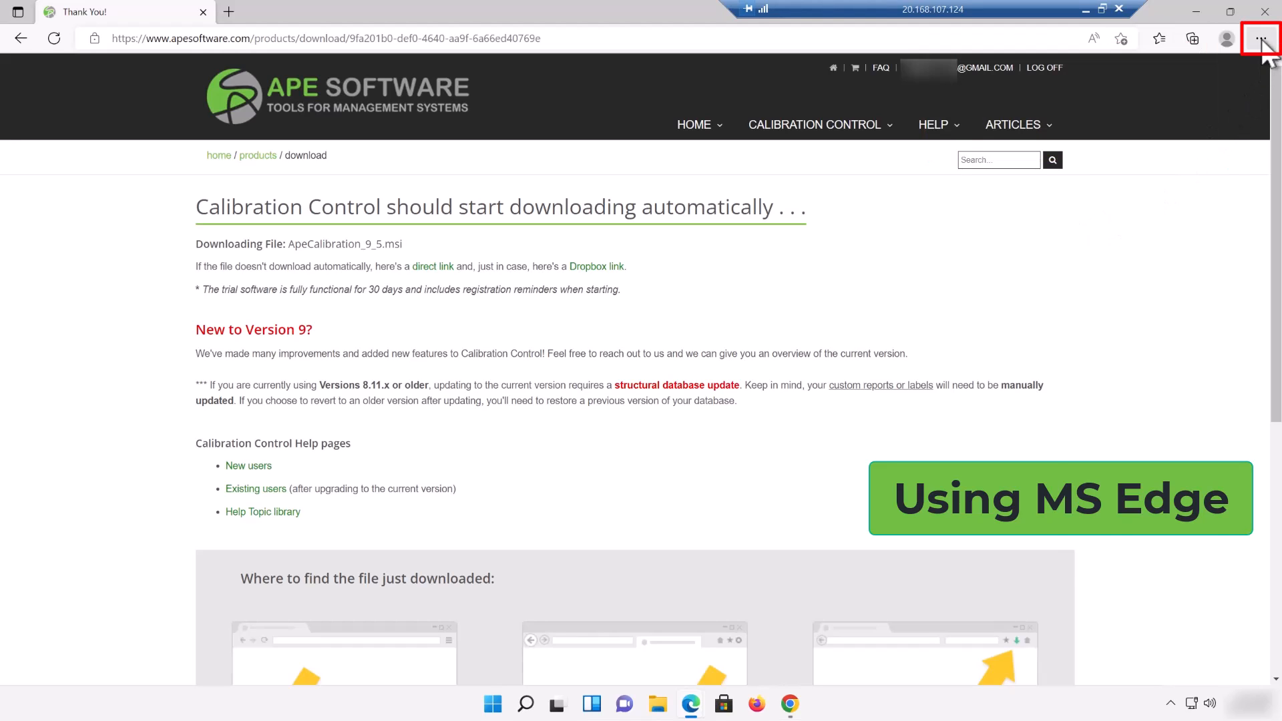
pyautogui.click(1263, 45)
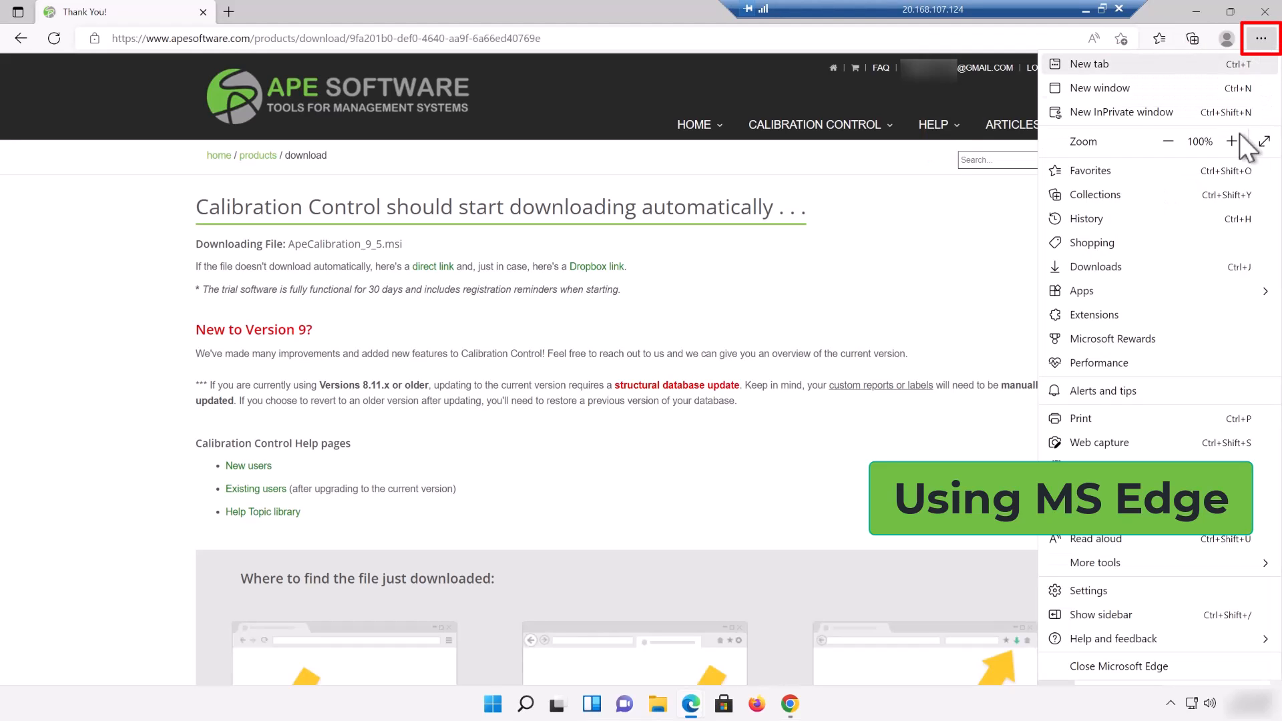
pyautogui.click(1155, 268)
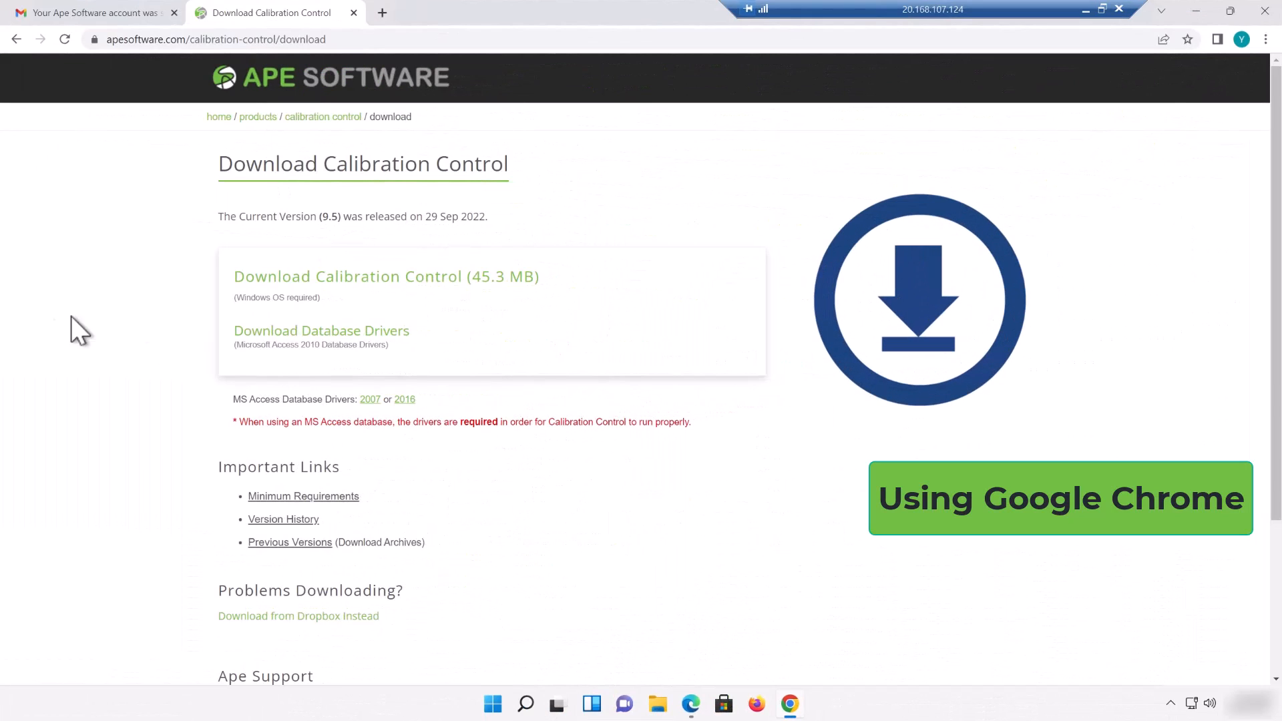
# Step: Download the Calibration Control installer in Google Chrome and again in Firefox
pyautogui.click(378, 279)
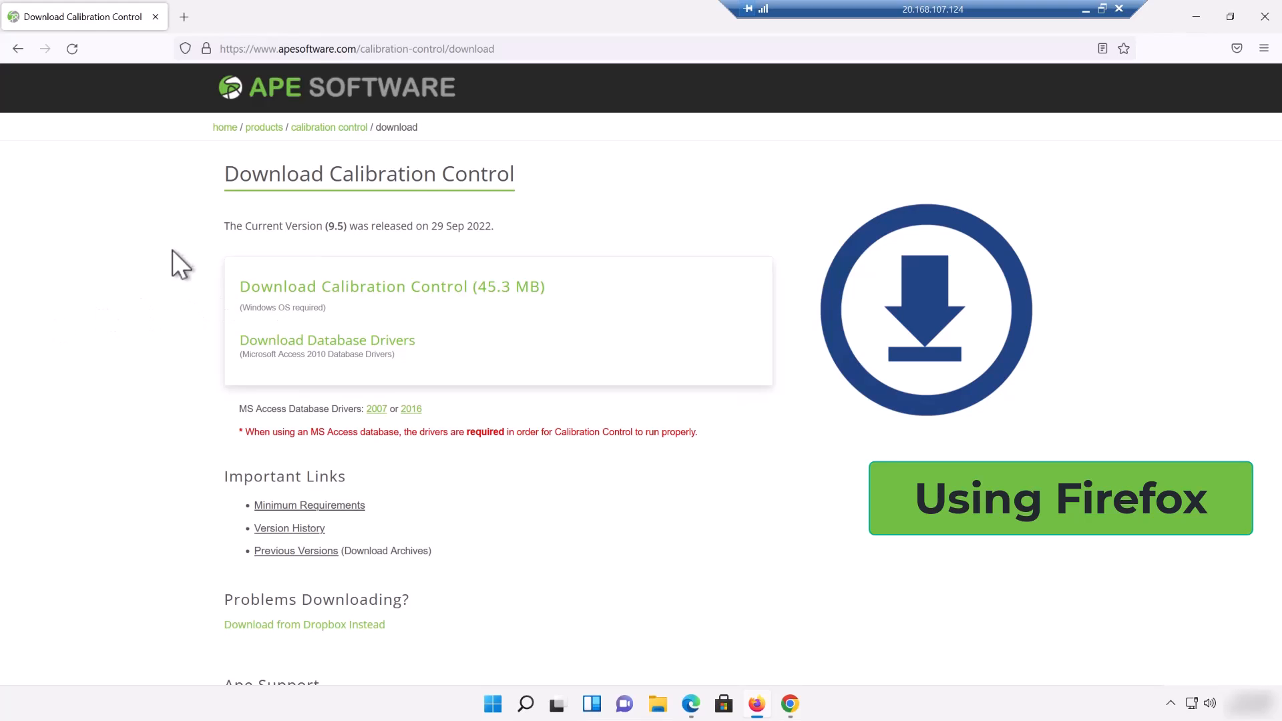
pyautogui.click(273, 288)
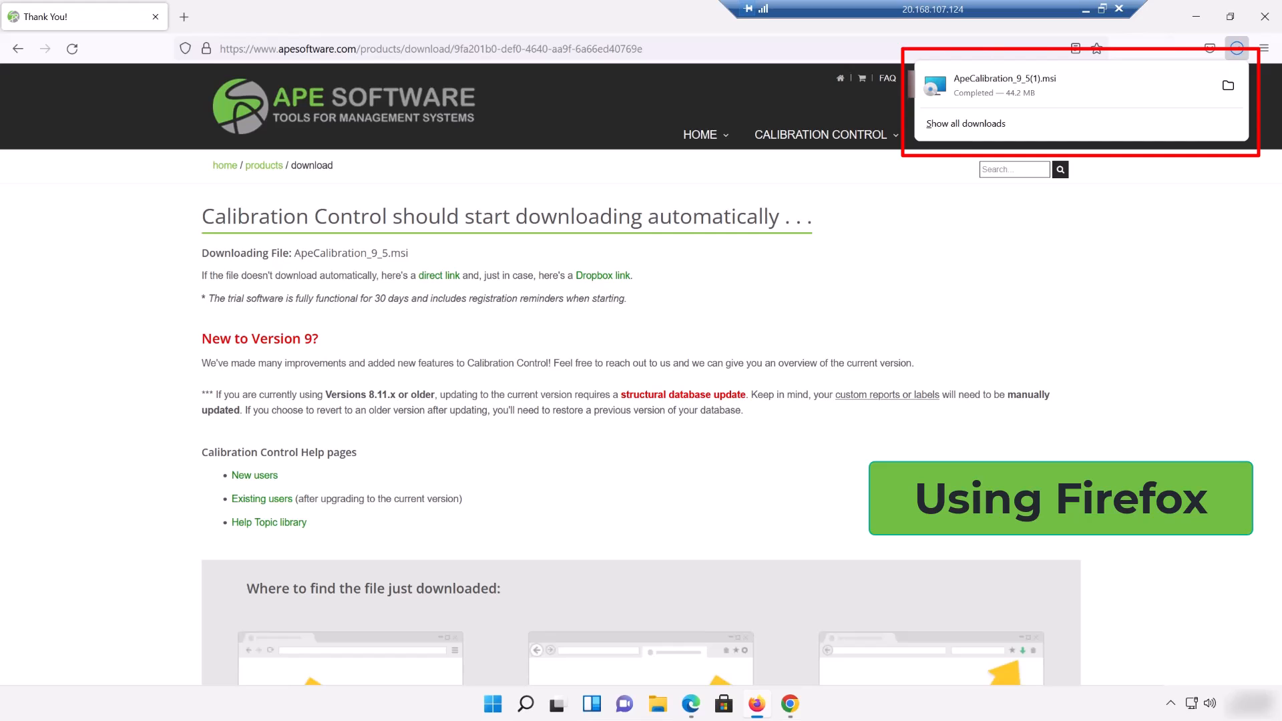
pyautogui.click(1236, 49)
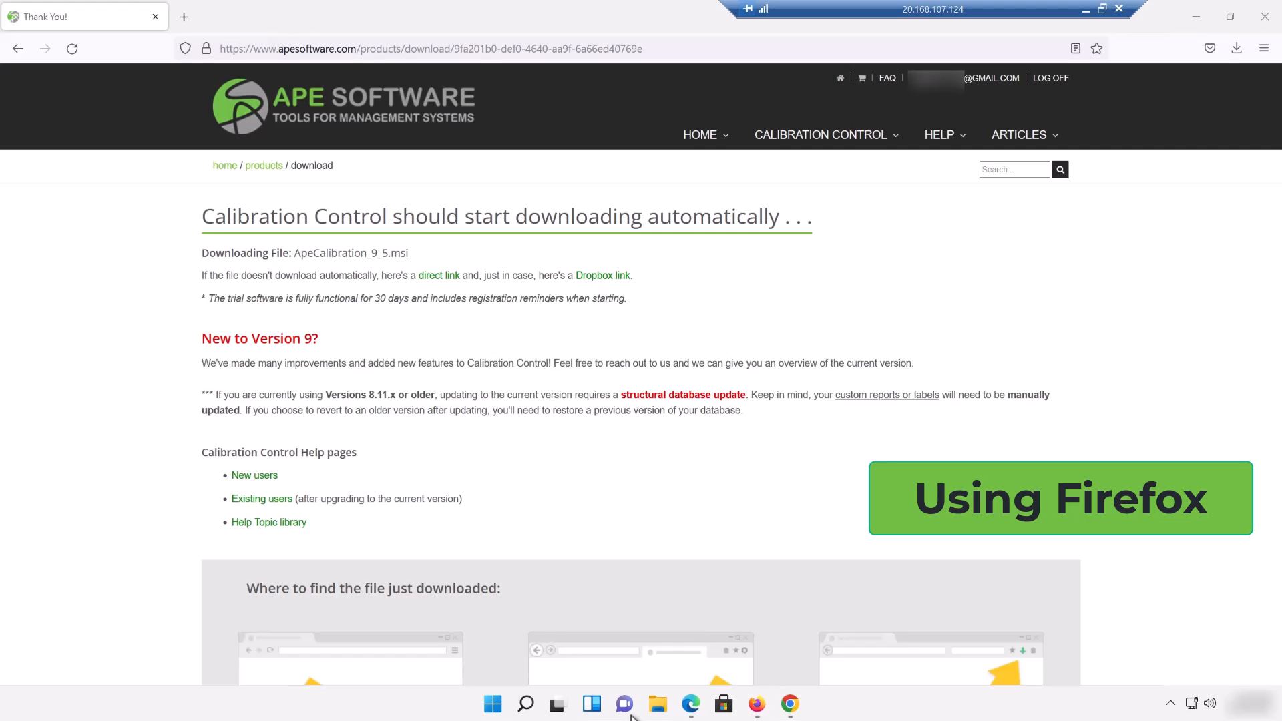
# Step: Find ApeCalibration_9_5 in the Downloads folder with File Explorer and turn on the display of file name extensions
pyautogui.click(658, 704)
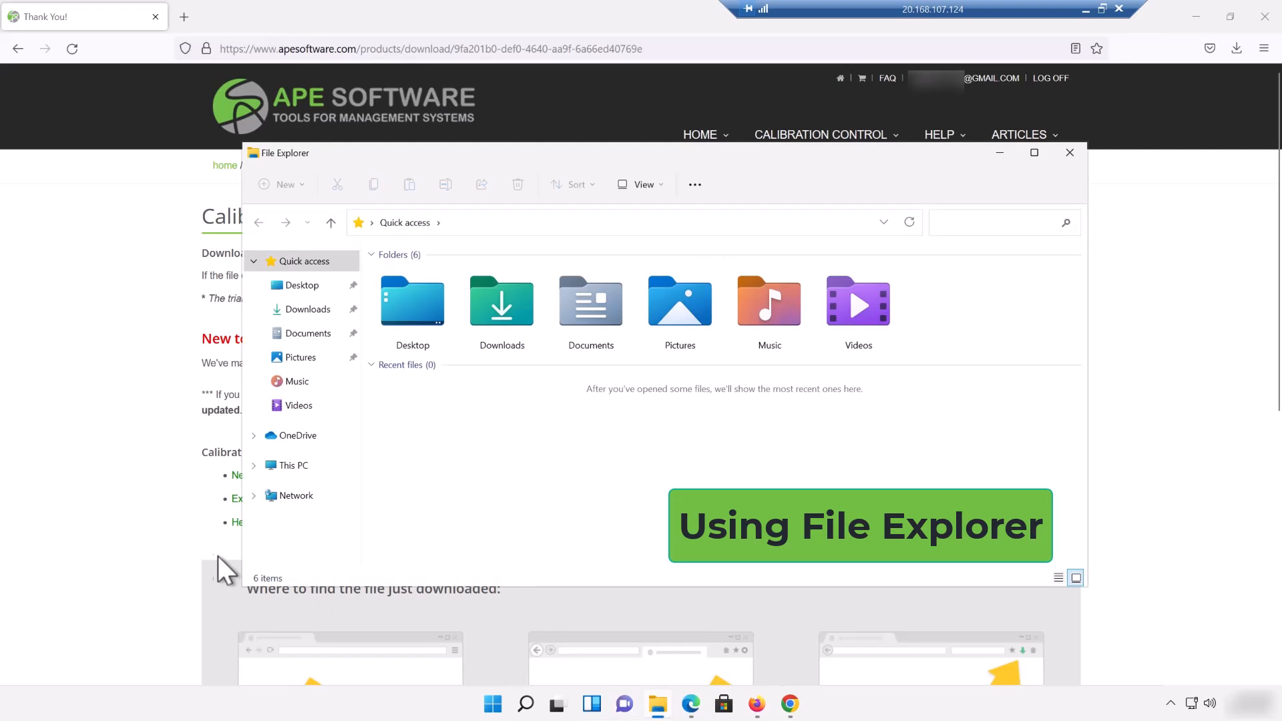
pyautogui.click(310, 314)
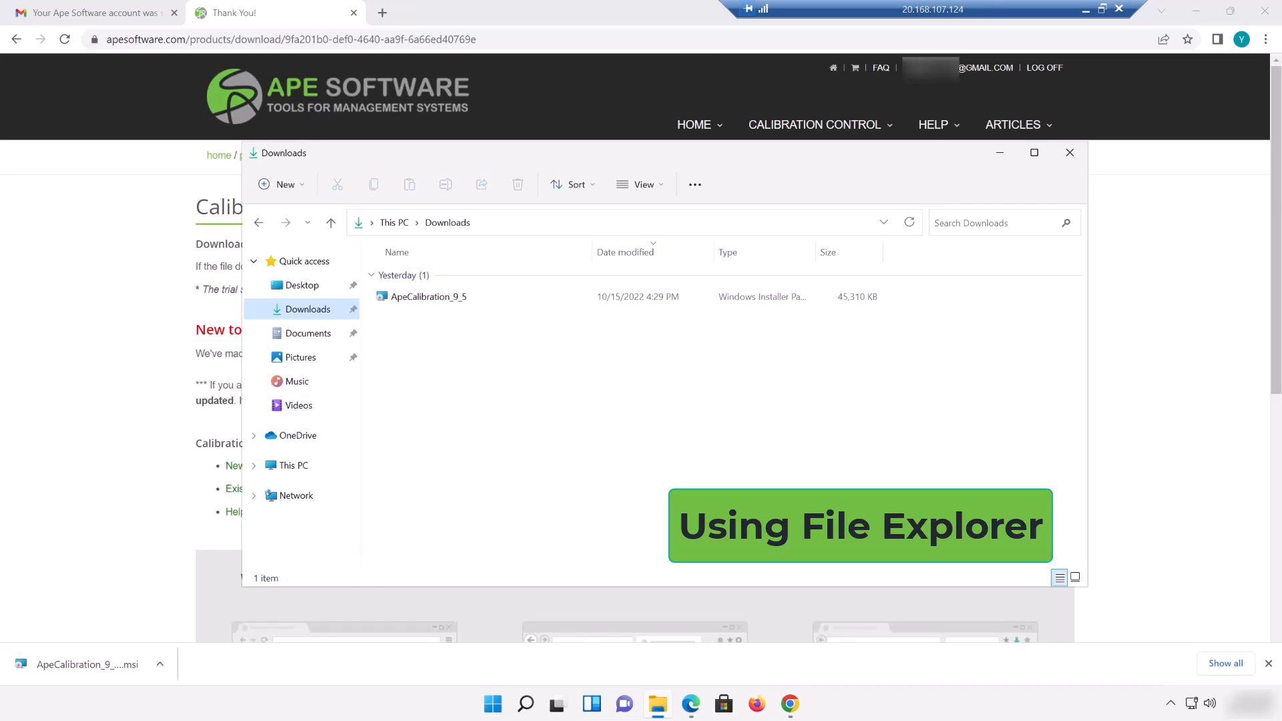
pyautogui.click(429, 297)
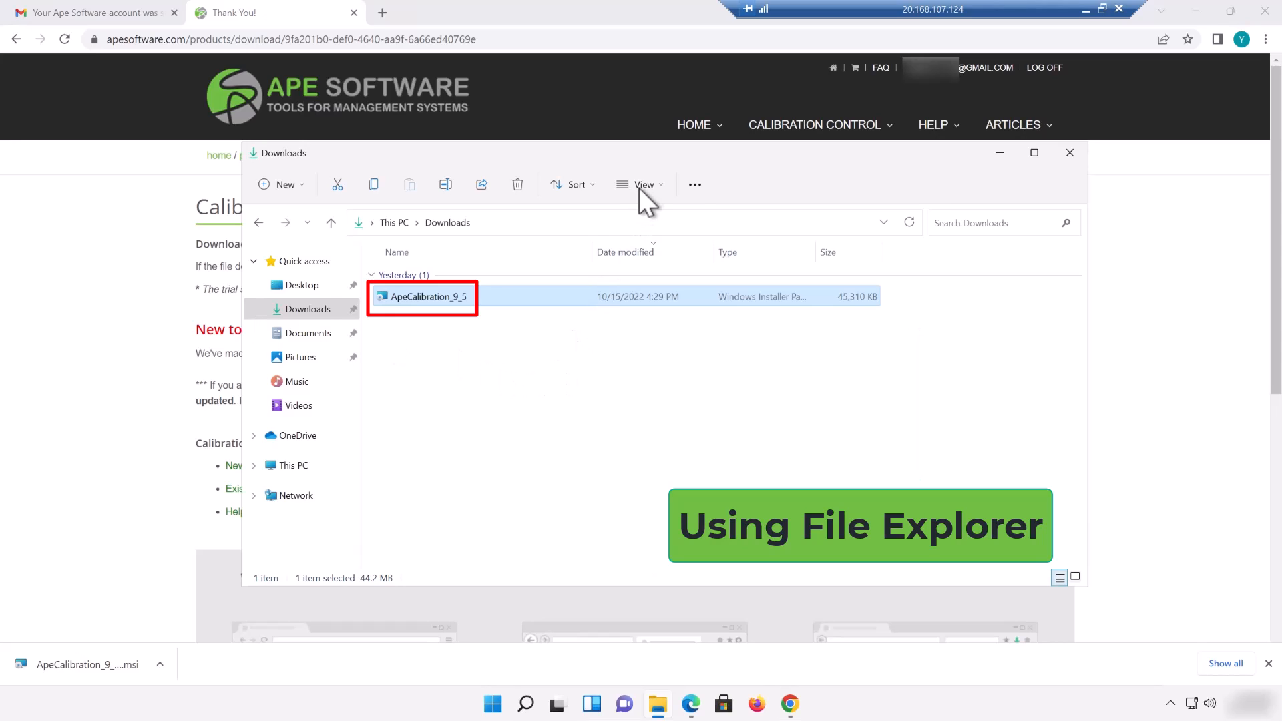
pyautogui.click(640, 185)
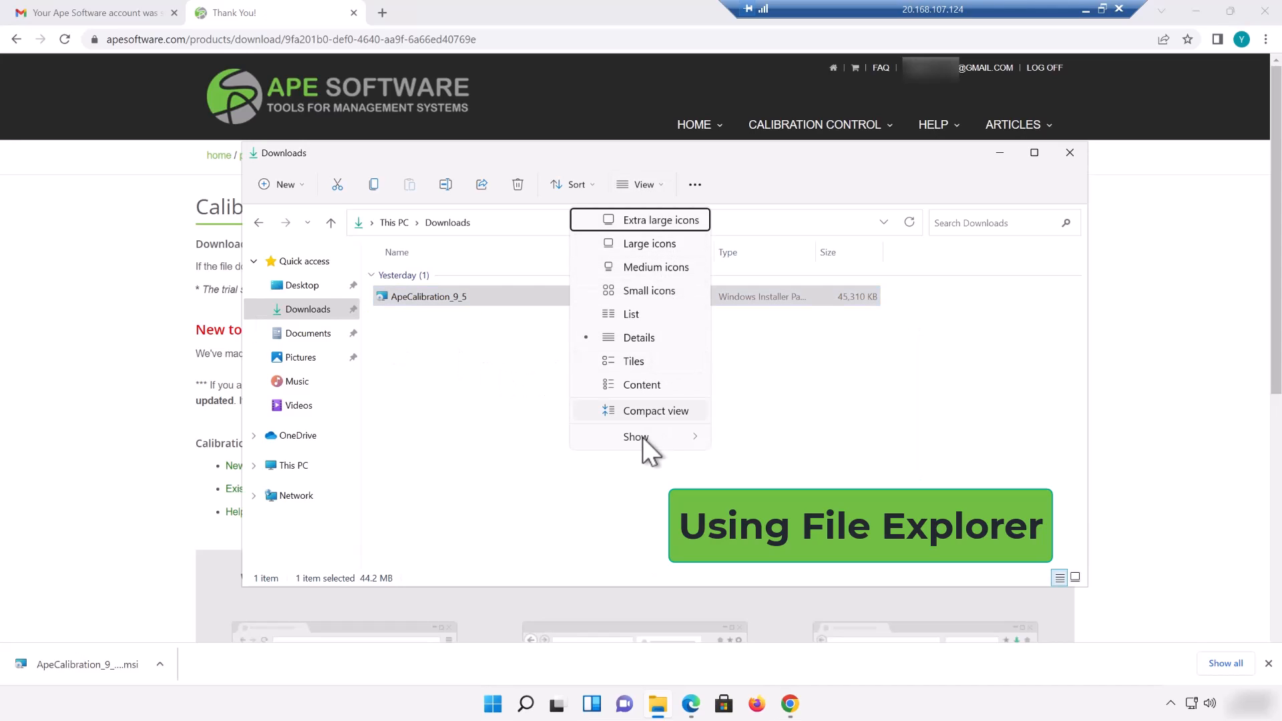
pyautogui.moveTo(680, 430)
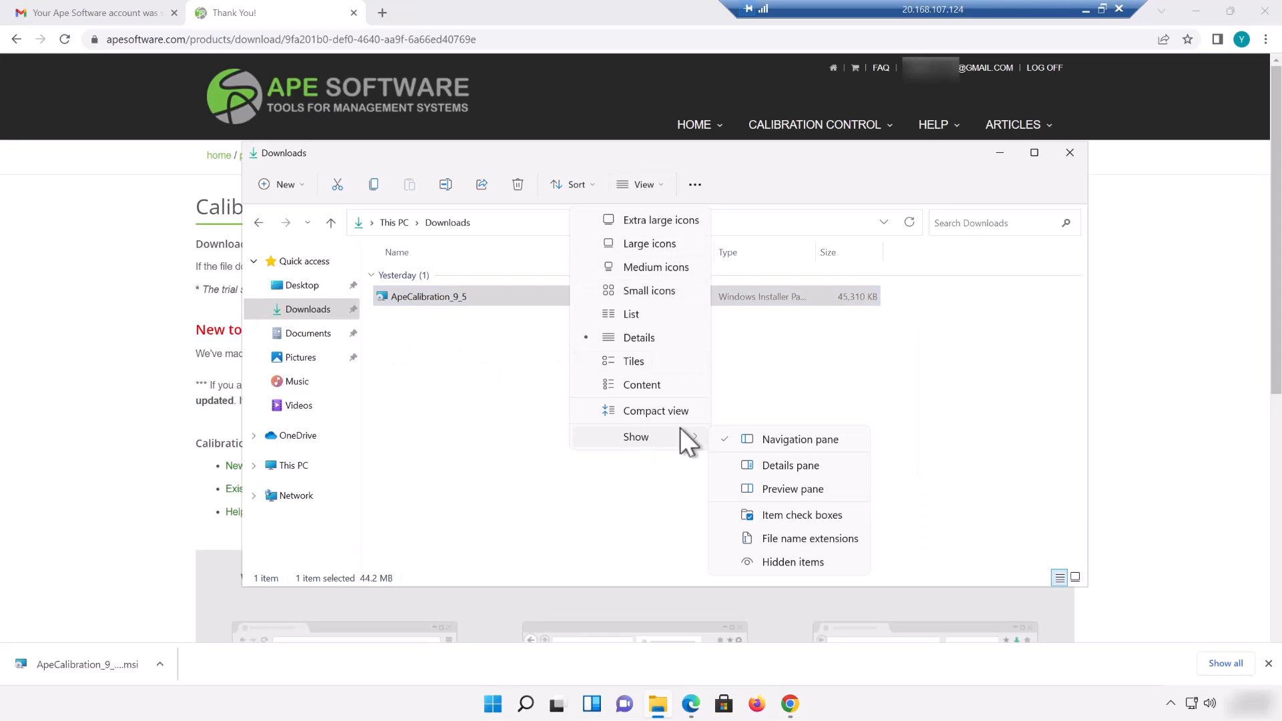
pyautogui.click(799, 537)
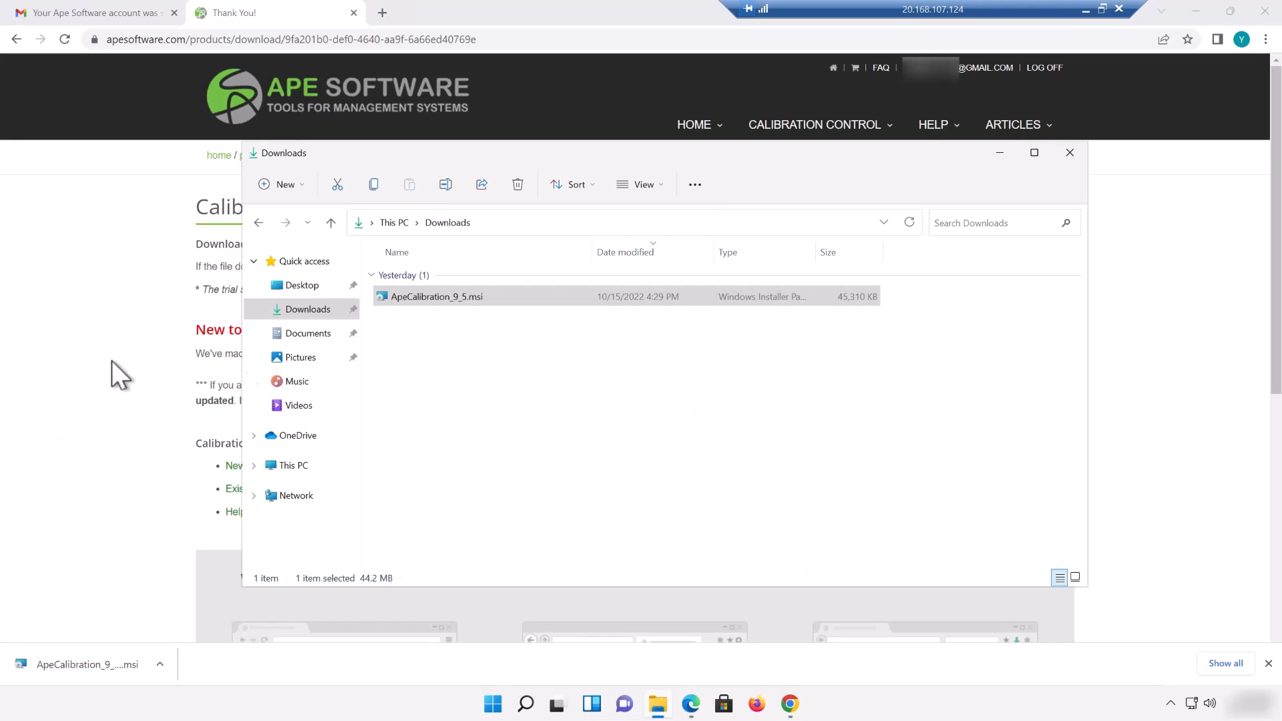
# Step: Run ApeCalibration_9_5.msi and install Calibration Control for everyone in the default C:\Program Files (x86)\Ape Software\Calibration Control\ folder
pyautogui.doubleClick(427, 295)
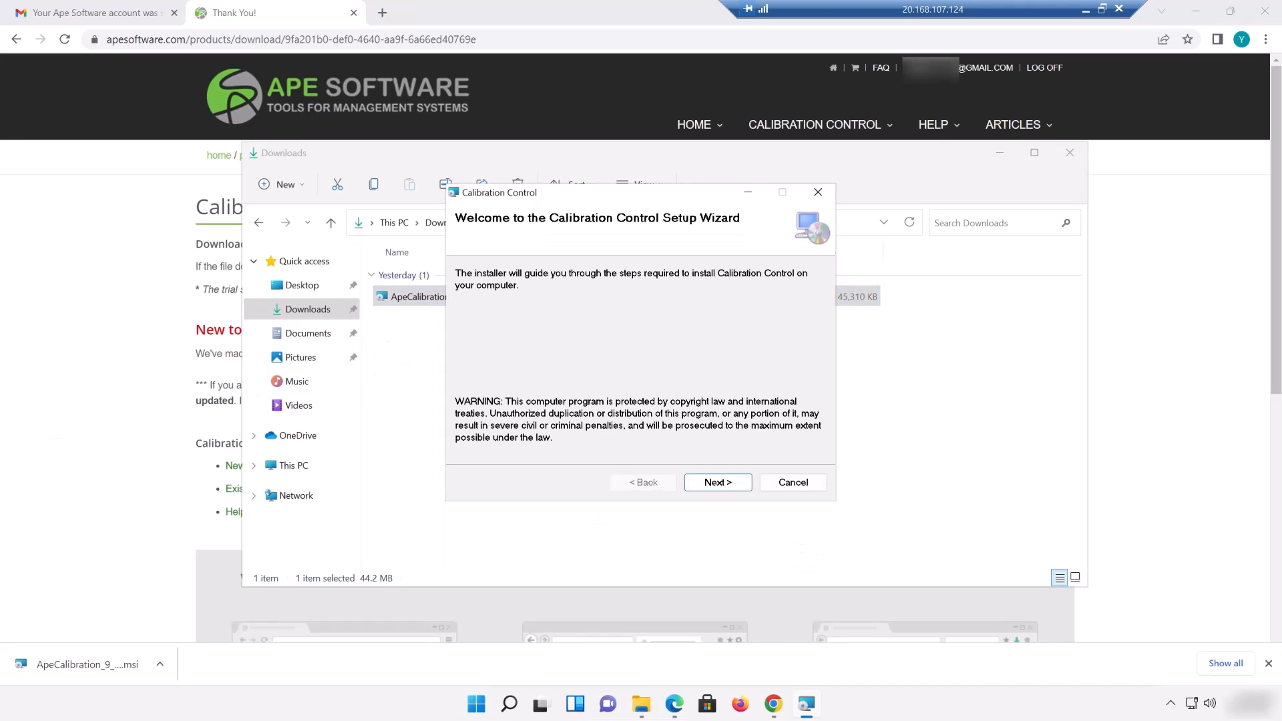
pyautogui.click(721, 482)
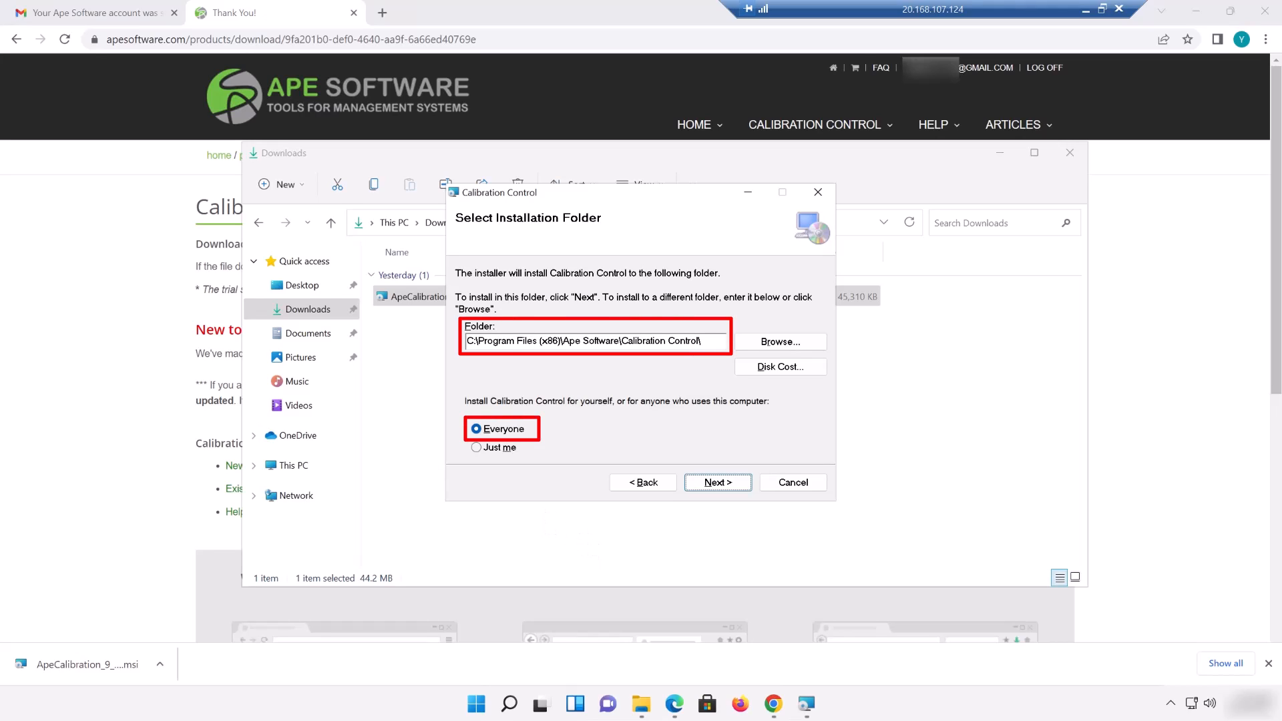
pyautogui.click(719, 484)
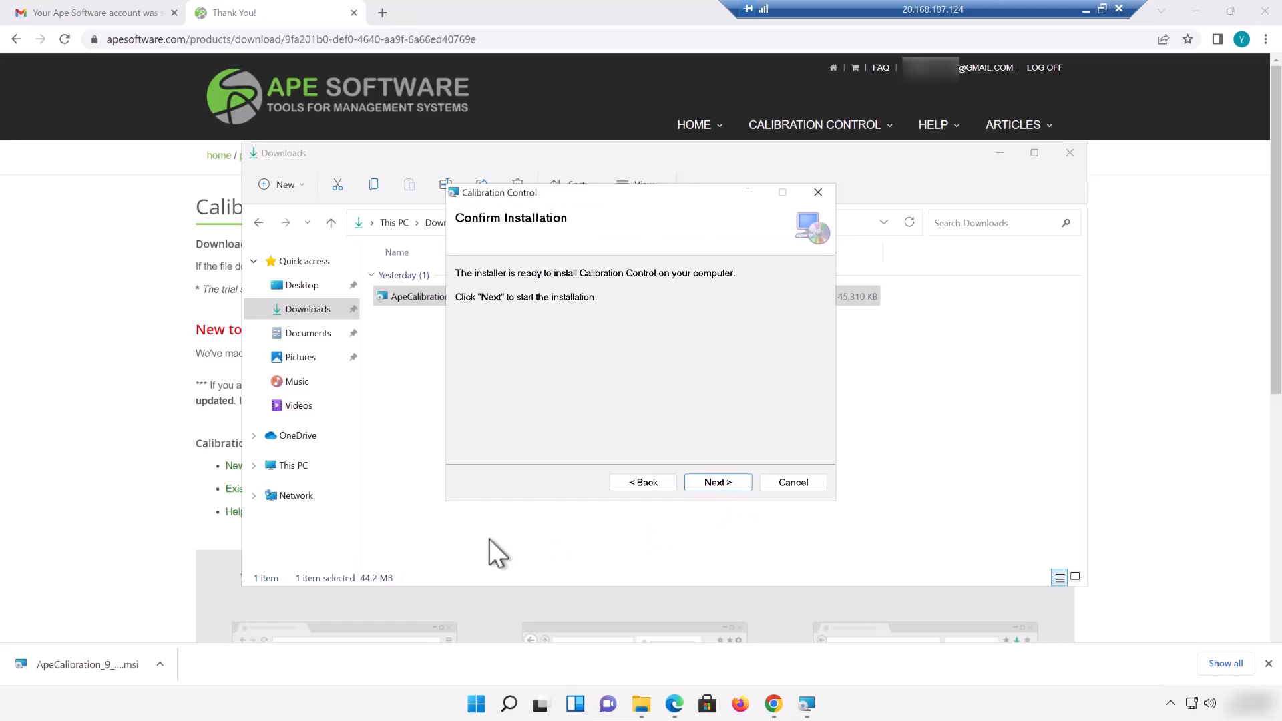
pyautogui.click(708, 484)
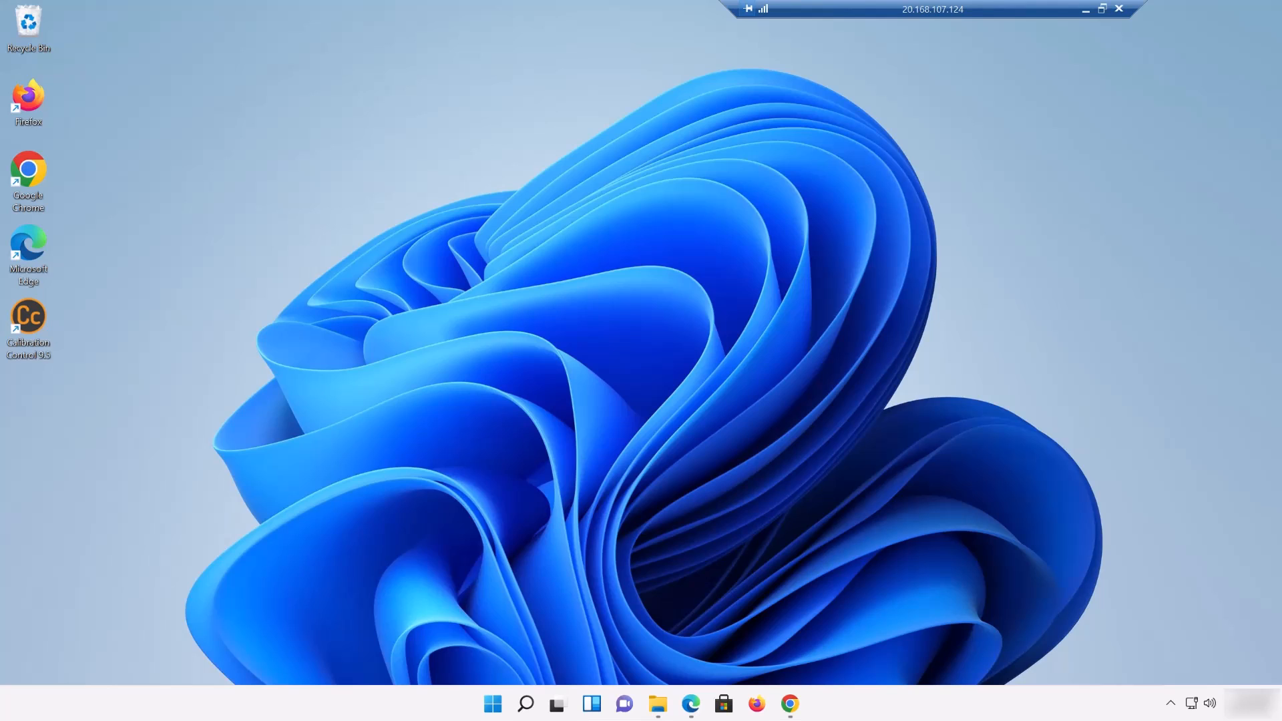
# Step: Launch Calibration Control 9.5 and choose to create a new SAMPLE database in MS Access format, declining the database driver download
pyautogui.click(490, 706)
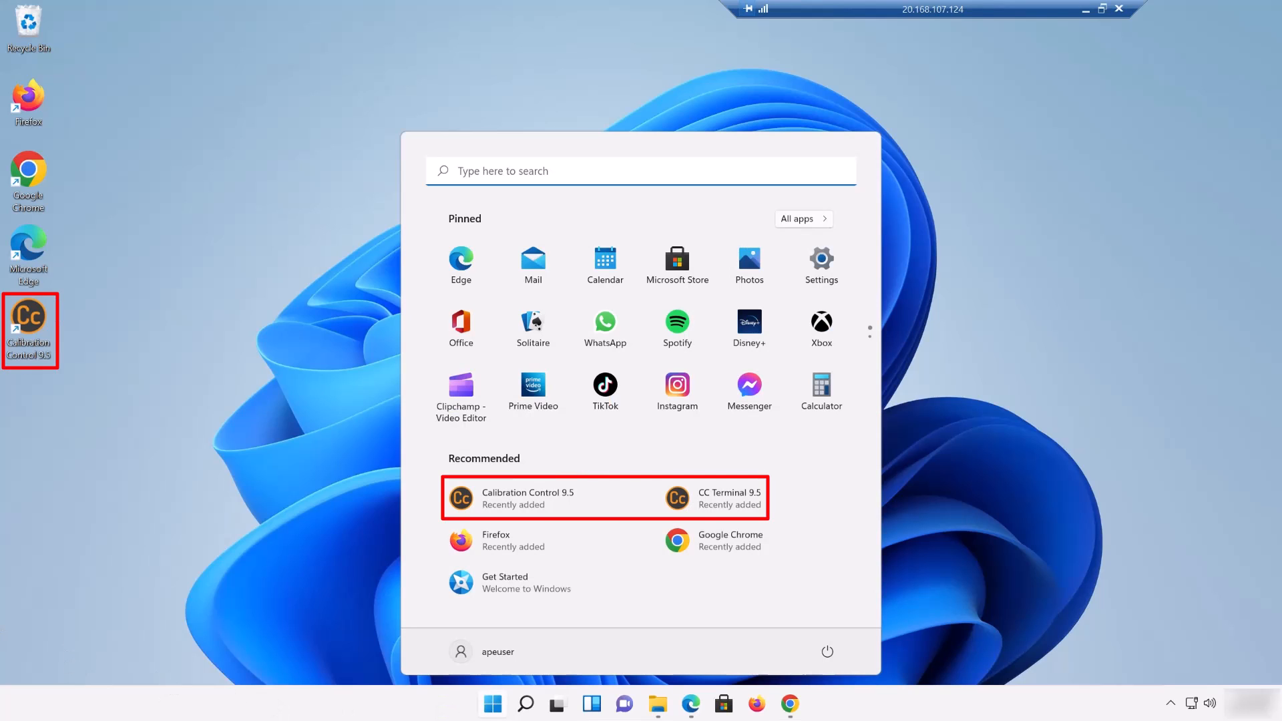
pyautogui.doubleClick(46, 327)
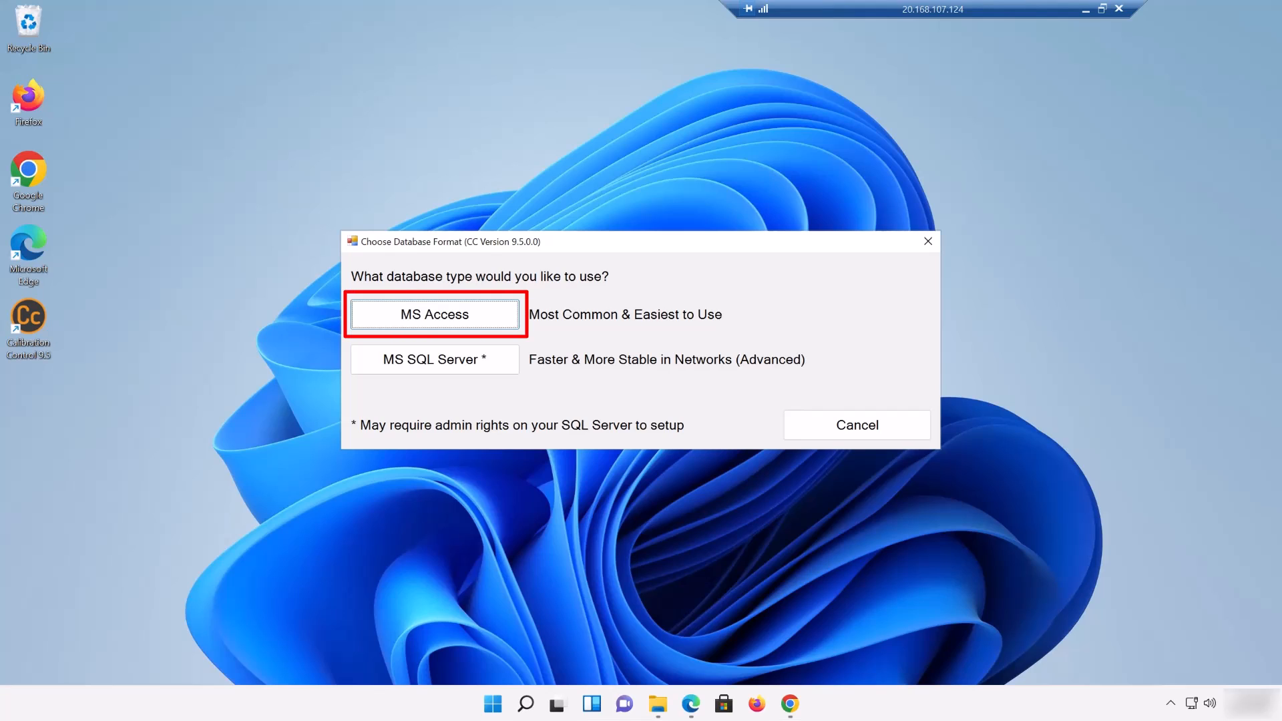
pyautogui.click(421, 322)
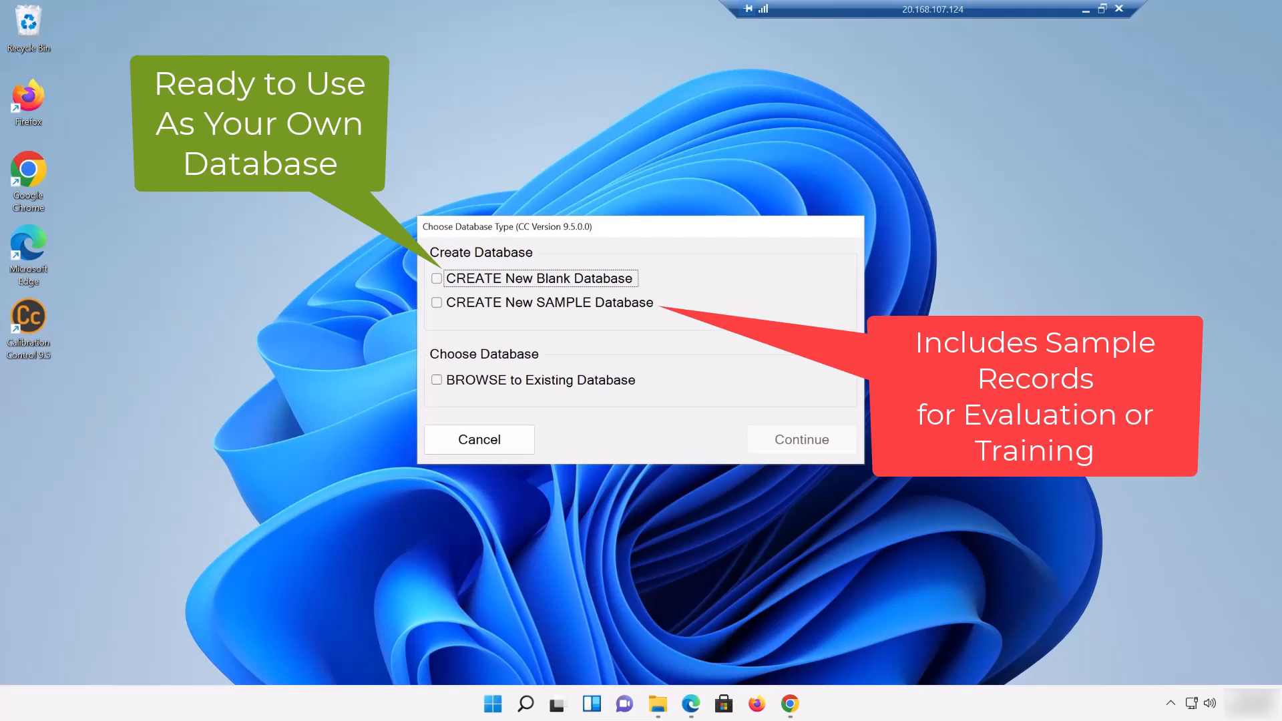
pyautogui.click(516, 300)
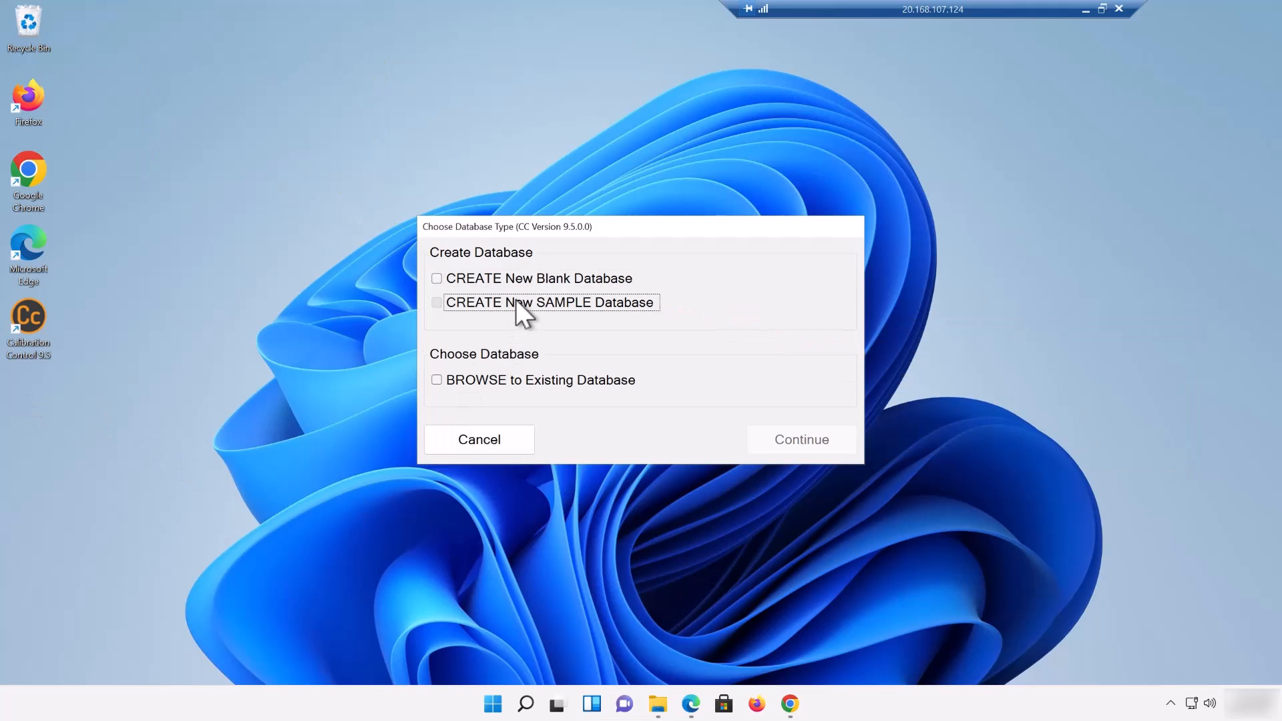
pyautogui.click(801, 441)
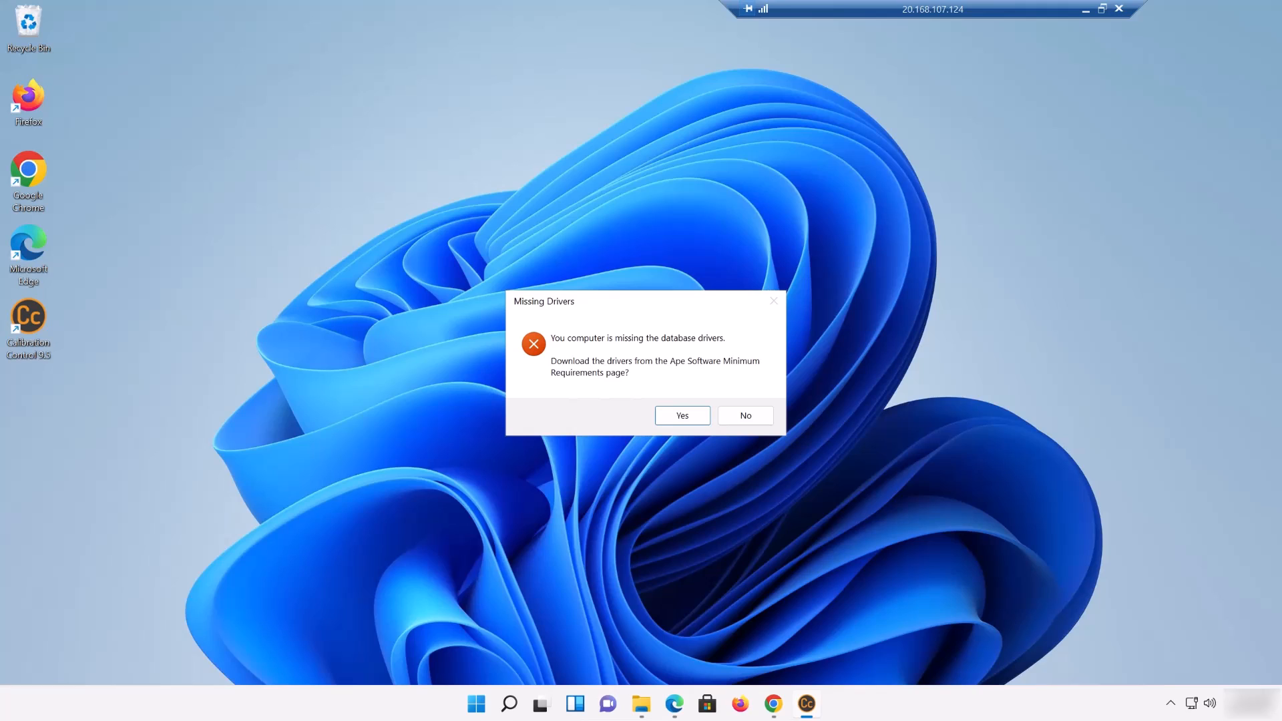
pyautogui.click(749, 423)
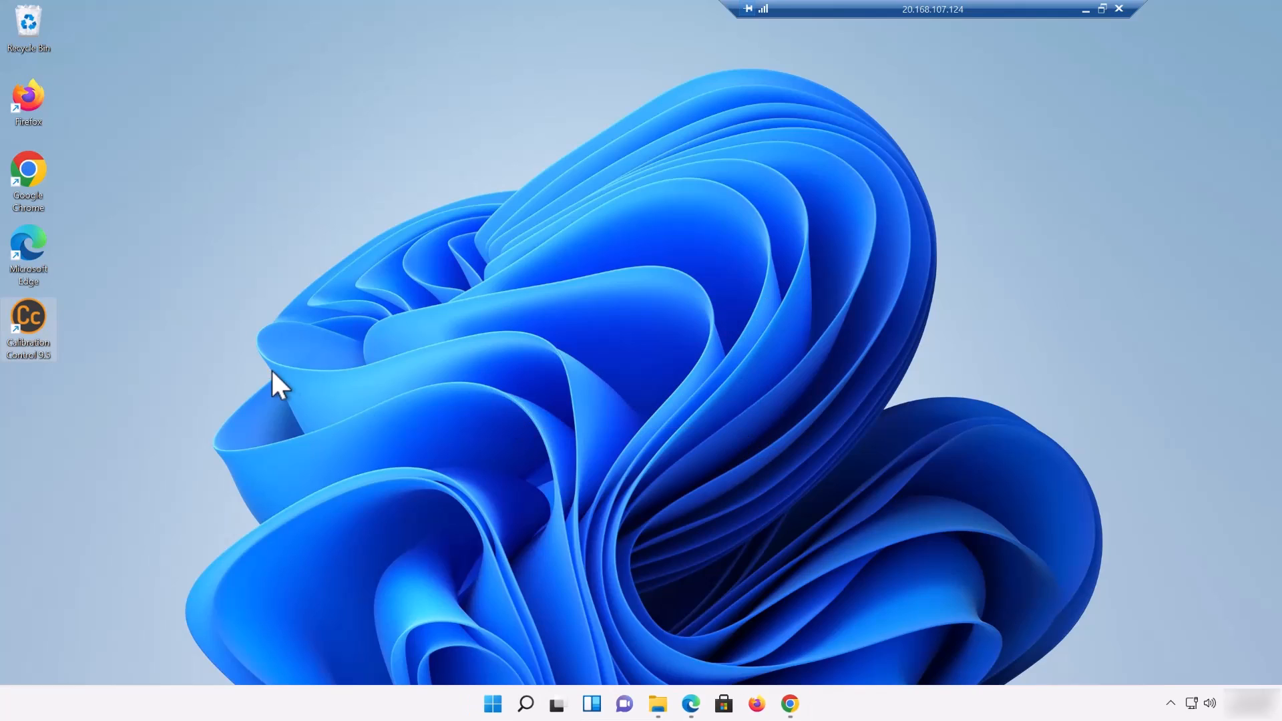
# Step: Launch Calibration Control 9.5 and submit the full name and organization Dough Boy Manufacturing with a blank product key for trial use
pyautogui.doubleClick(31, 334)
pyautogui.write('Joh')
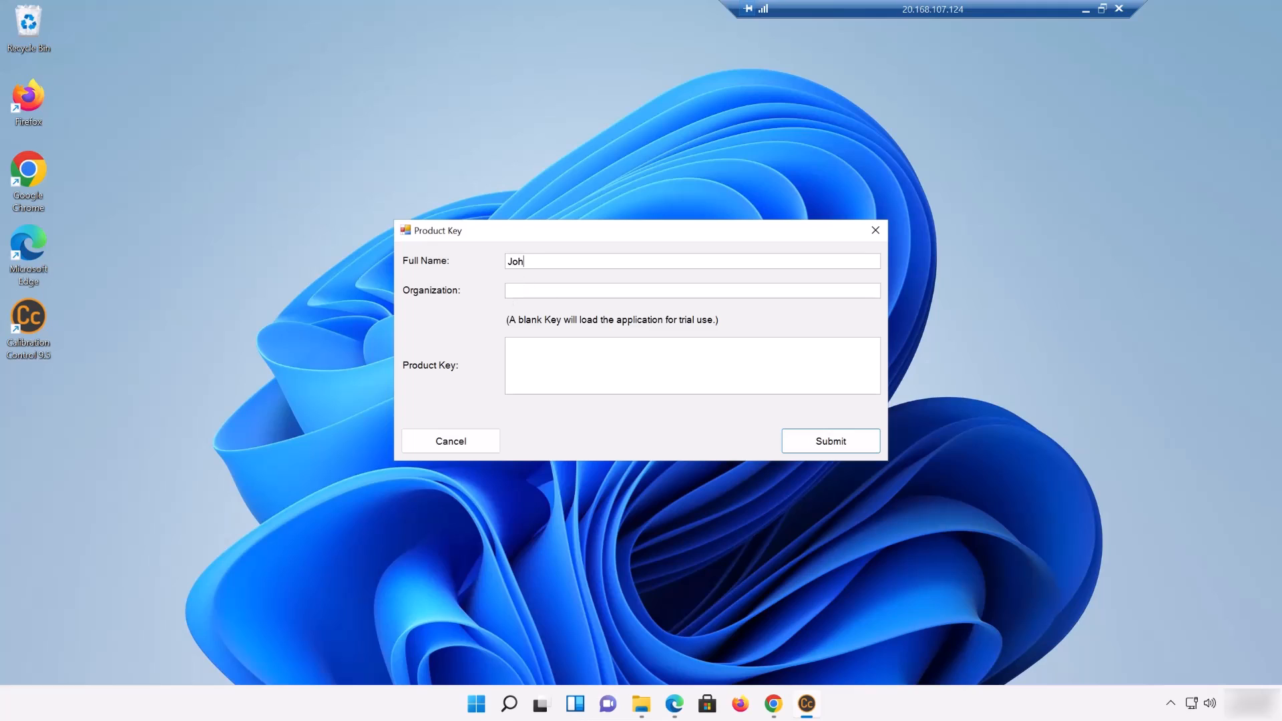
pyautogui.write('n Dough')
pyautogui.press('Tab')
pyautogui.write('Dough Boy Manufacturing')
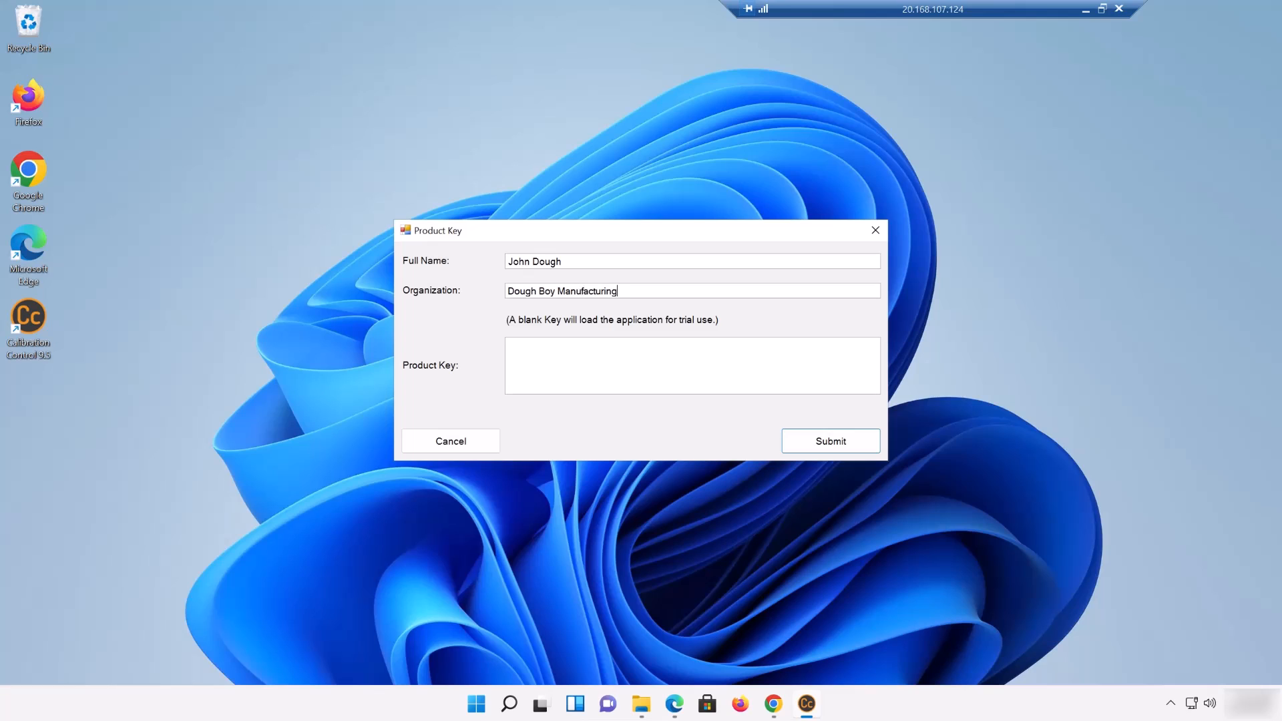
pyautogui.click(829, 435)
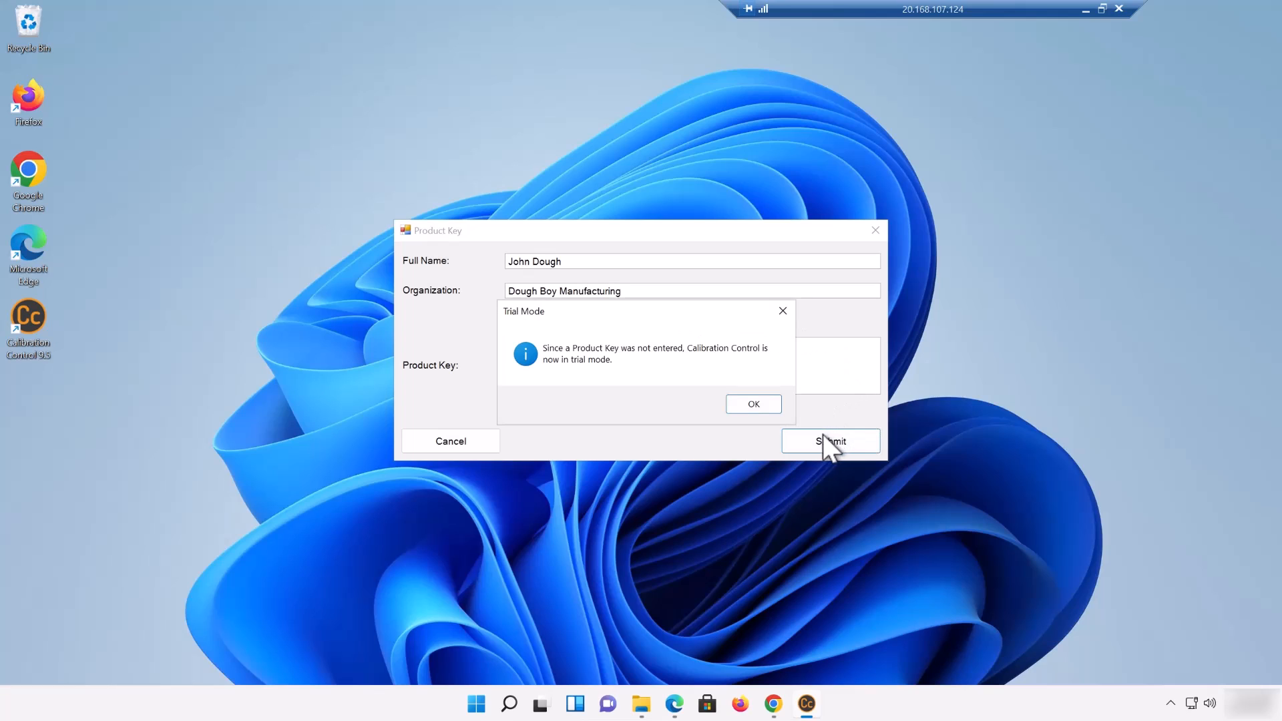
pyautogui.click(754, 405)
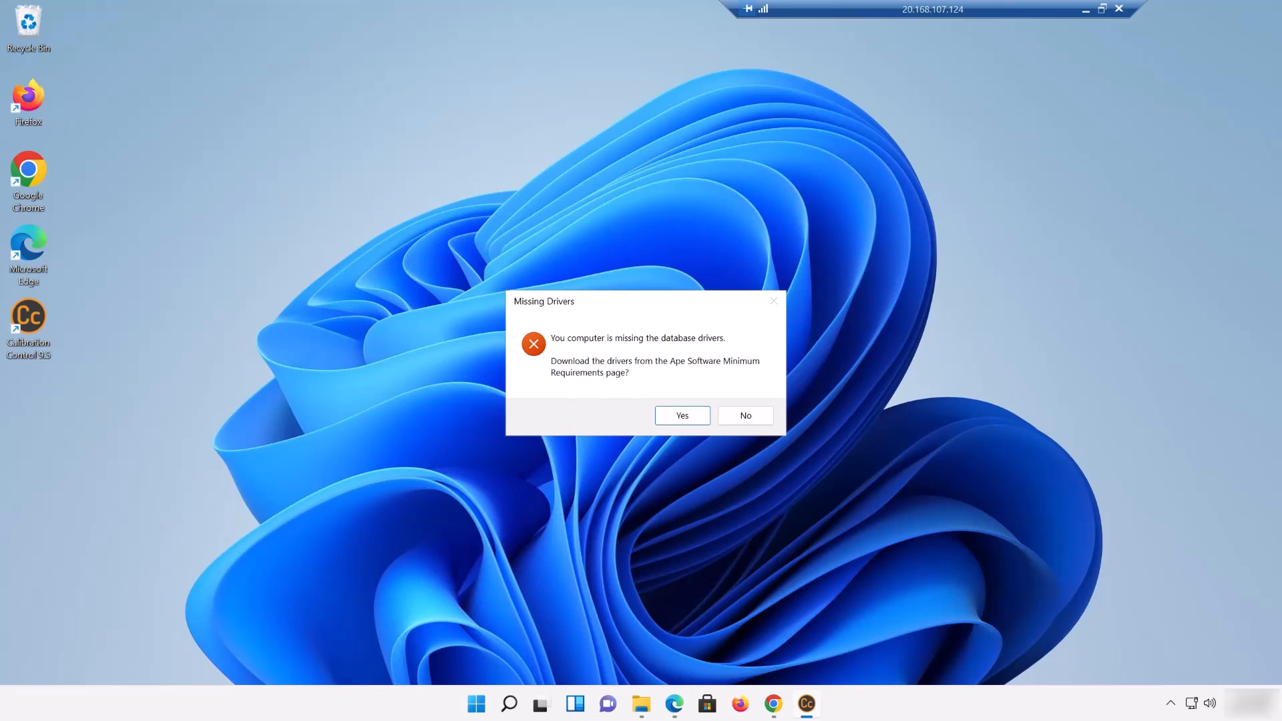
# Step: Accept the missing database drivers download and view the Ape Software Minimum Requirements page in a maximized browser window
pyautogui.click(689, 416)
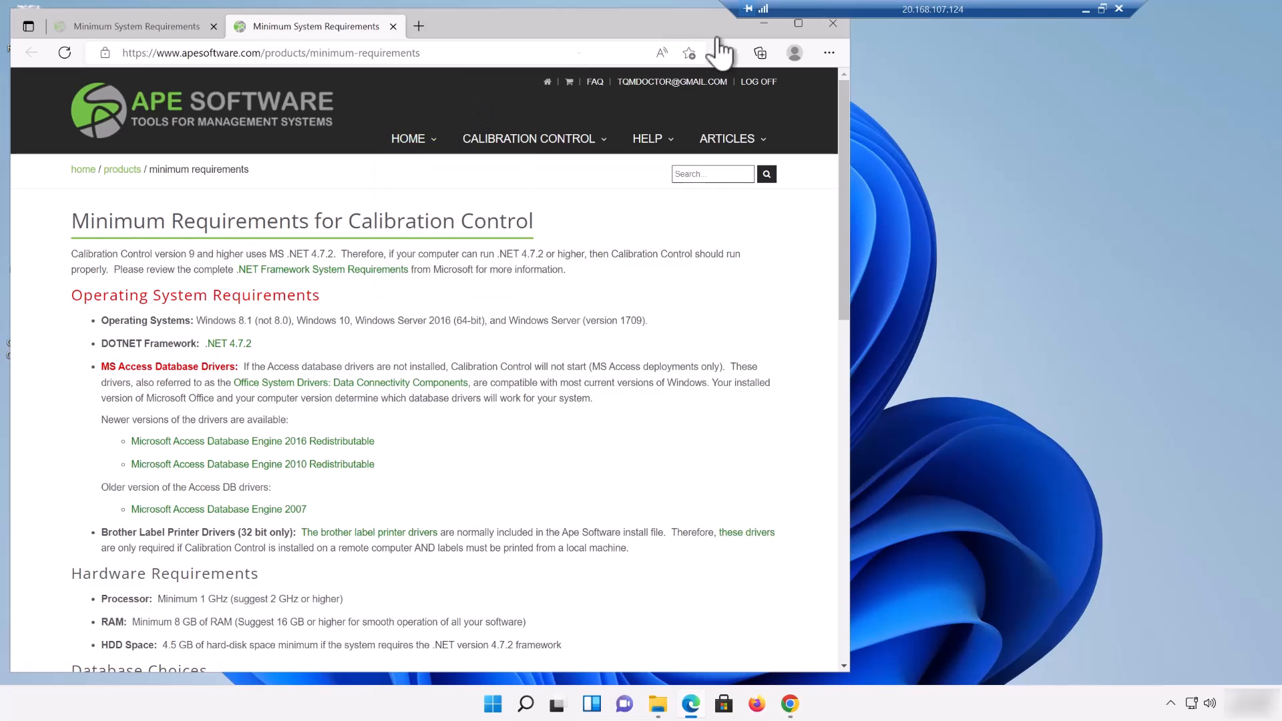
pyautogui.press('super+Up')
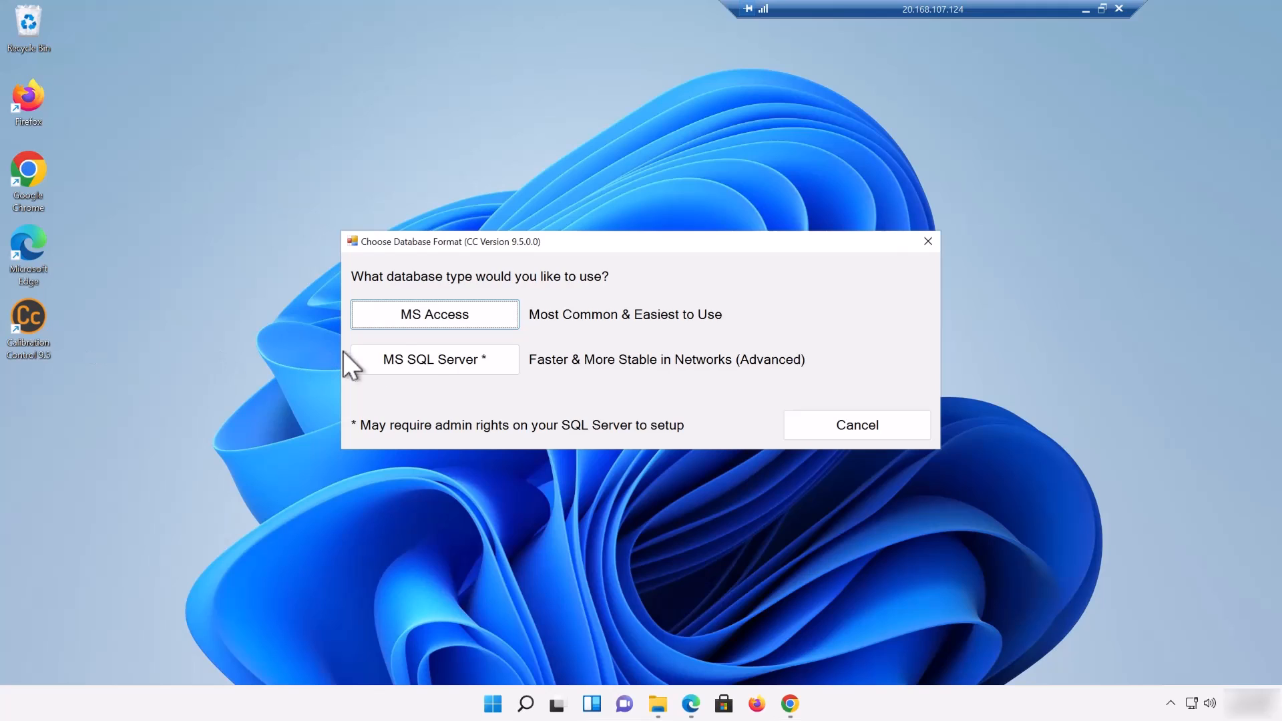
# Step: Choose MS SQL Server as the database type and connect to the SAMPLE DB in Cloud hosted by Ape Software
pyautogui.click(415, 360)
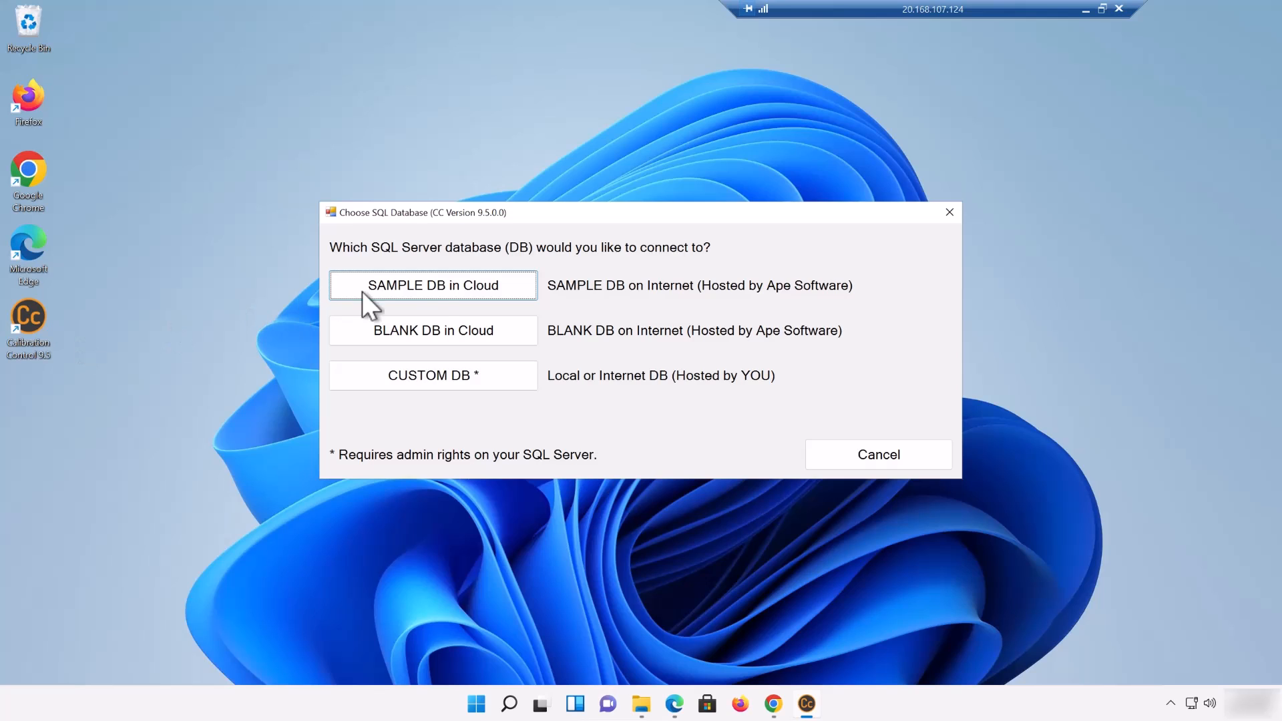
pyautogui.click(430, 286)
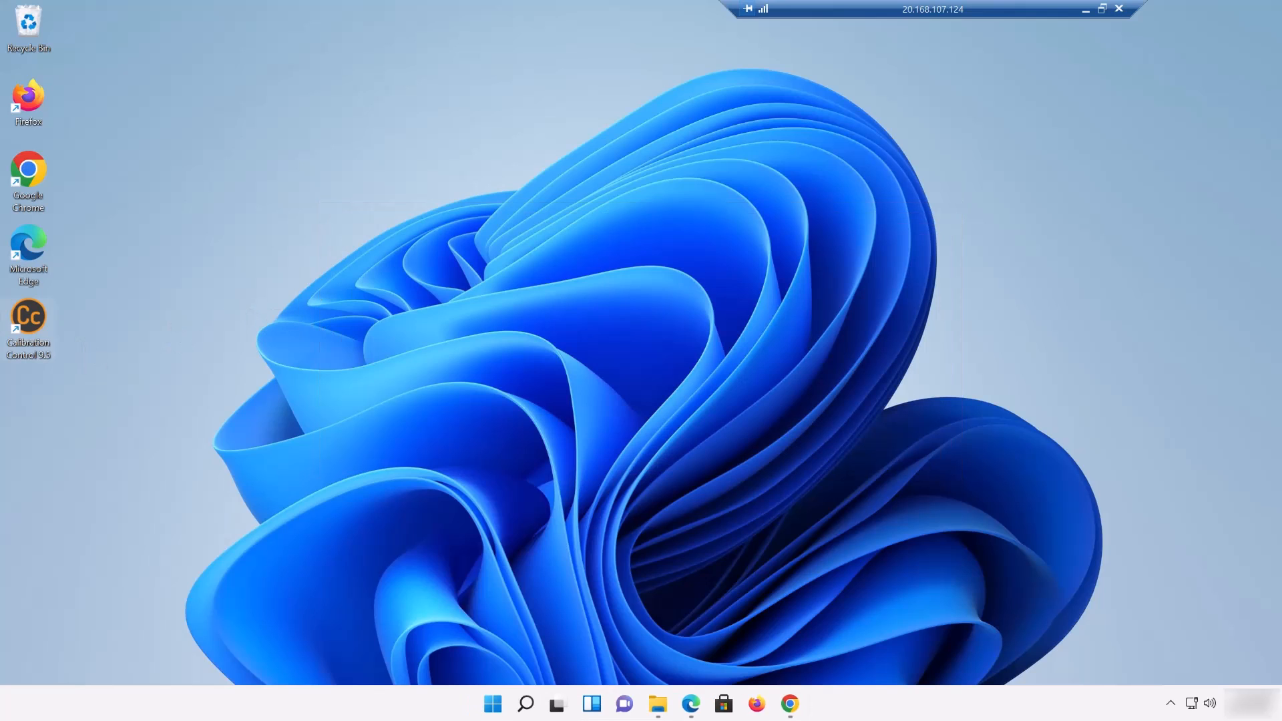